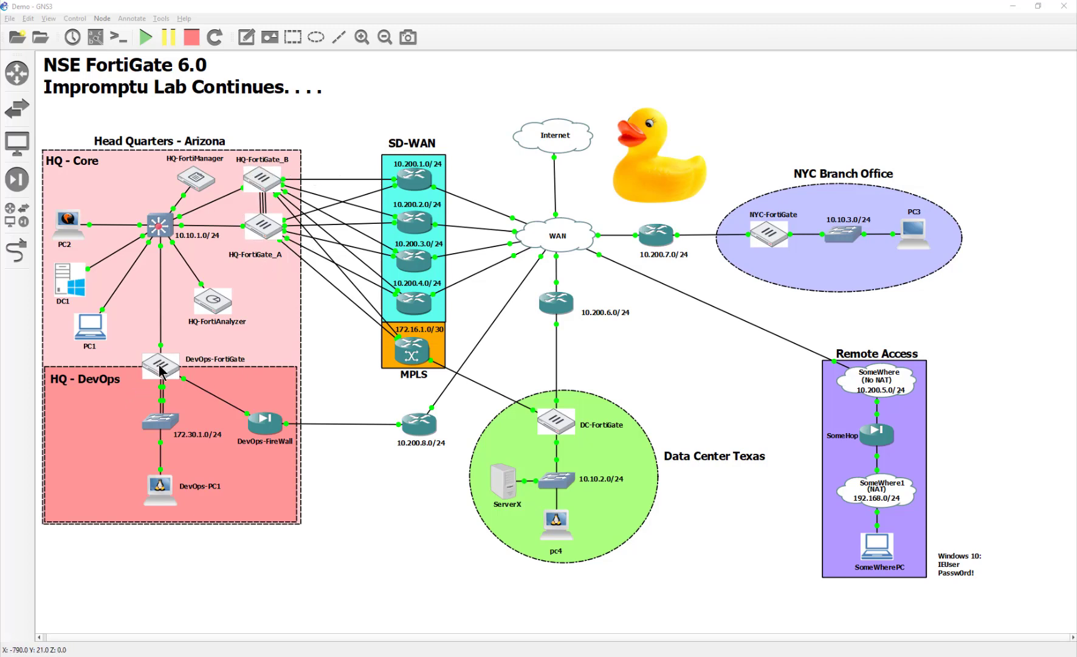
- From PC1, open HQ-FortiGate_A's main dashboard, which shows firmware v6.0.5 build0268
{"action": "double_click", "coordinate": [88, 331]}
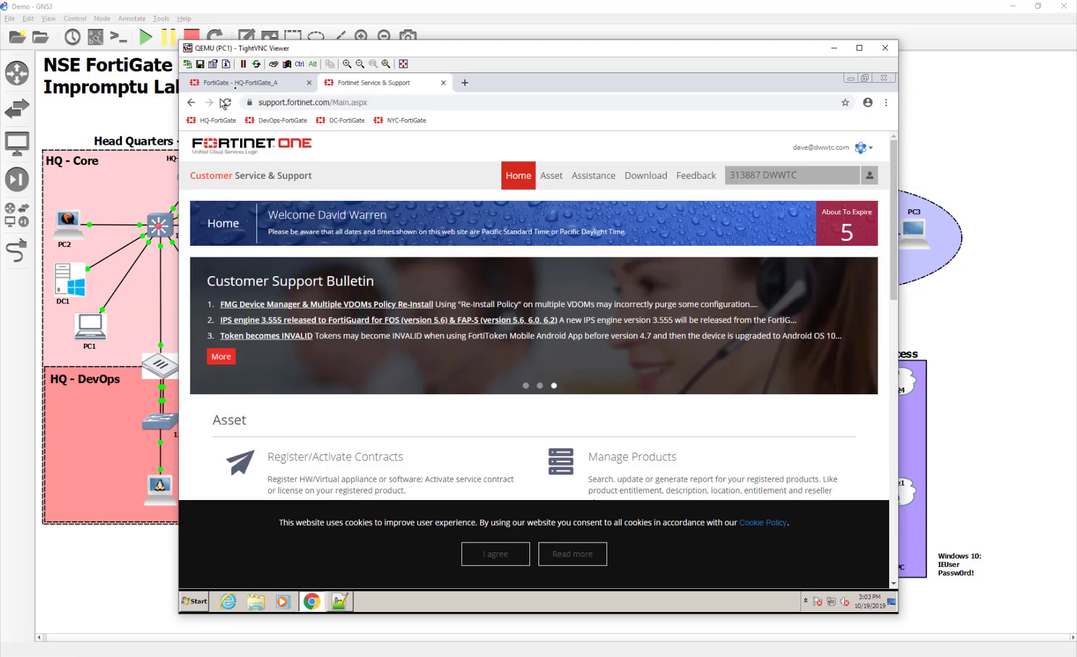
{"action": "left_click", "coordinate": [237, 82]}
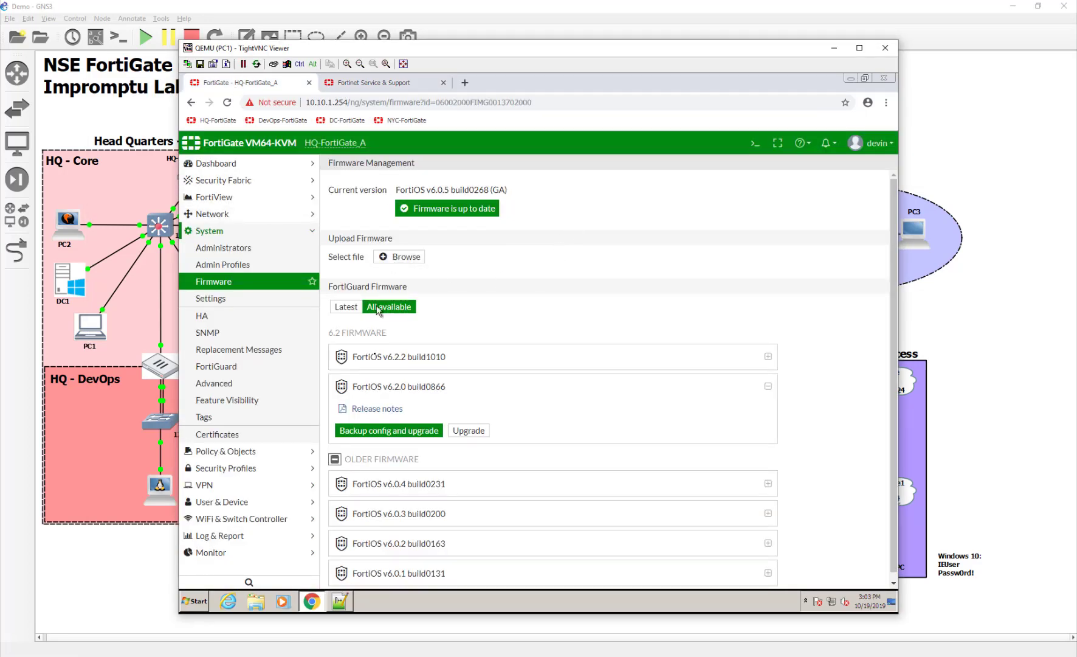
{"action": "left_click", "coordinate": [239, 165]}
{"action": "left_click", "coordinate": [231, 187]}
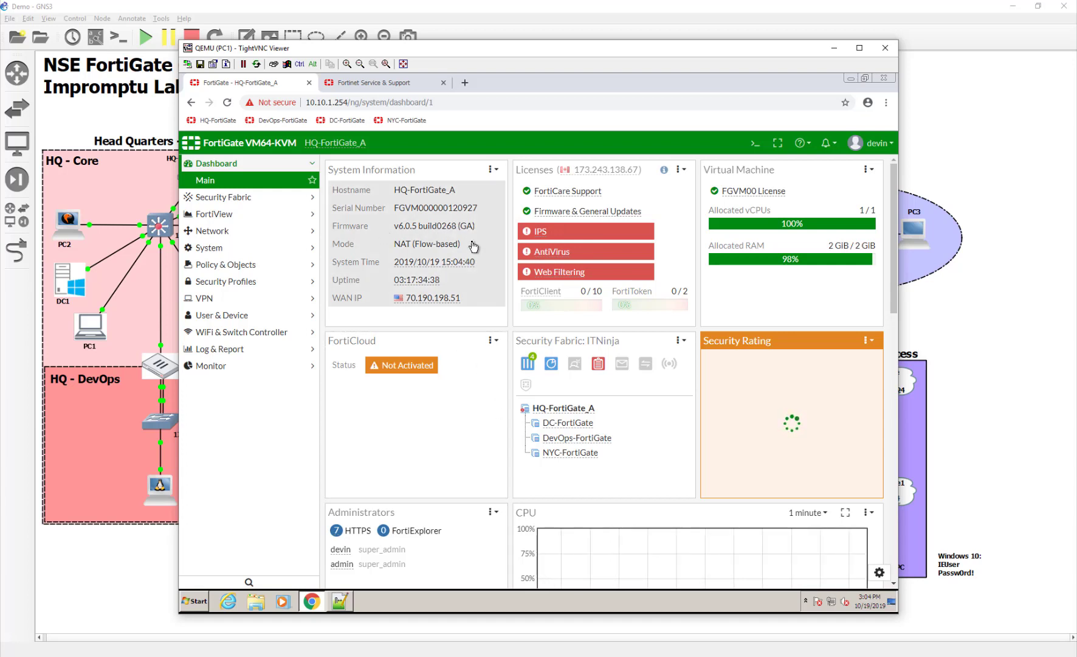
- View System > HA (A Master, B Slave) and run 'config sys ha' / 'show' to confirm 'set override disable'
{"action": "left_click", "coordinate": [288, 248]}
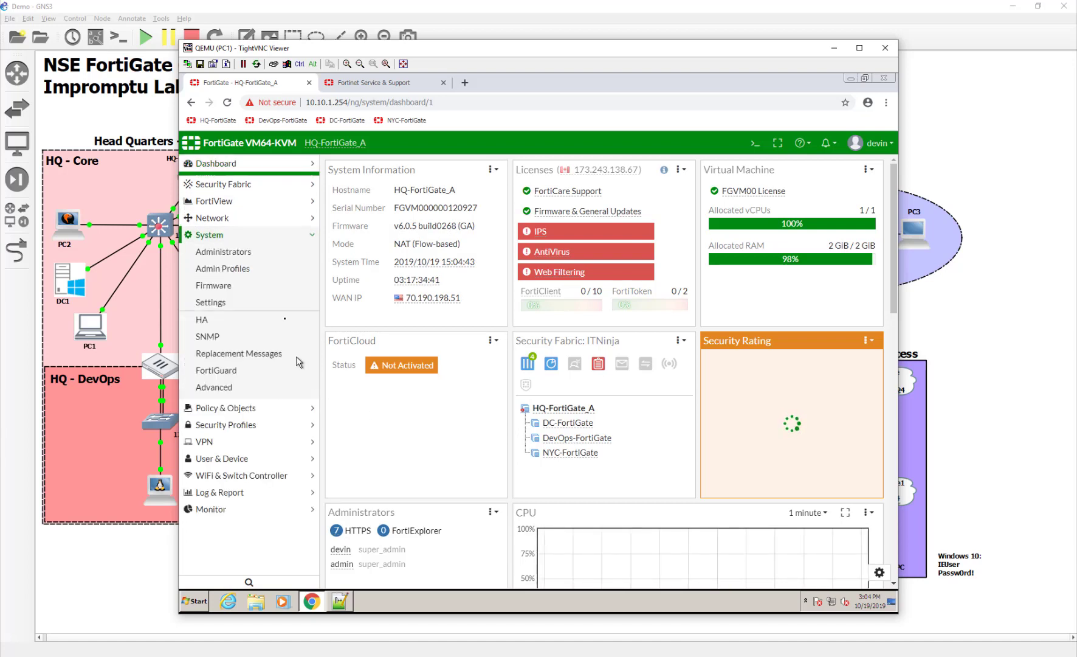
{"action": "left_click", "coordinate": [268, 323]}
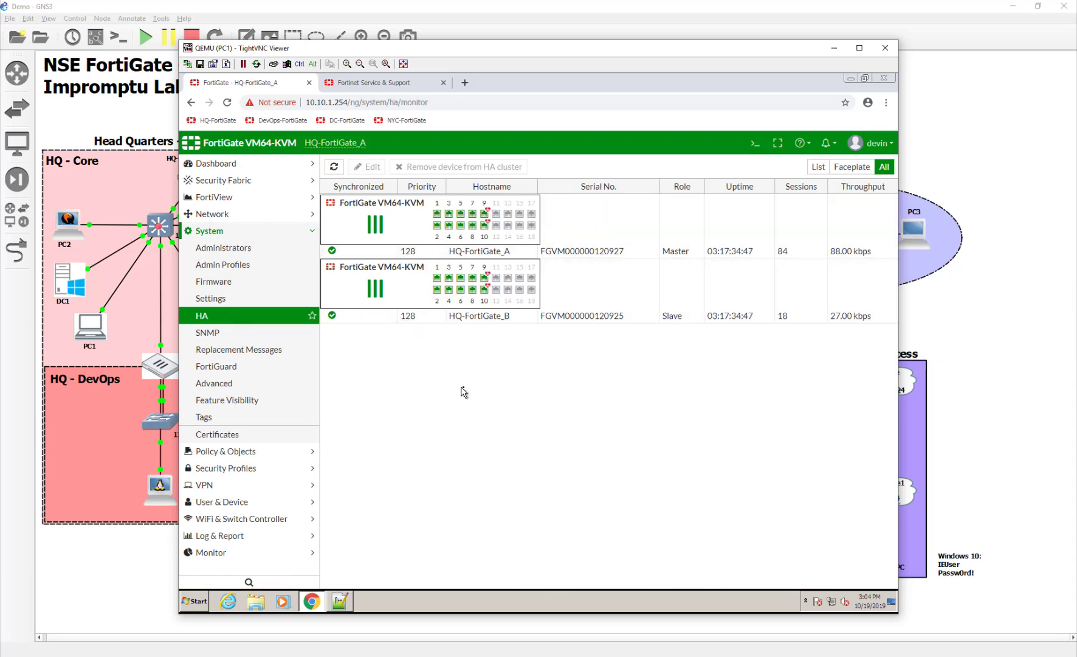
{"action": "left_click", "coordinate": [754, 146]}
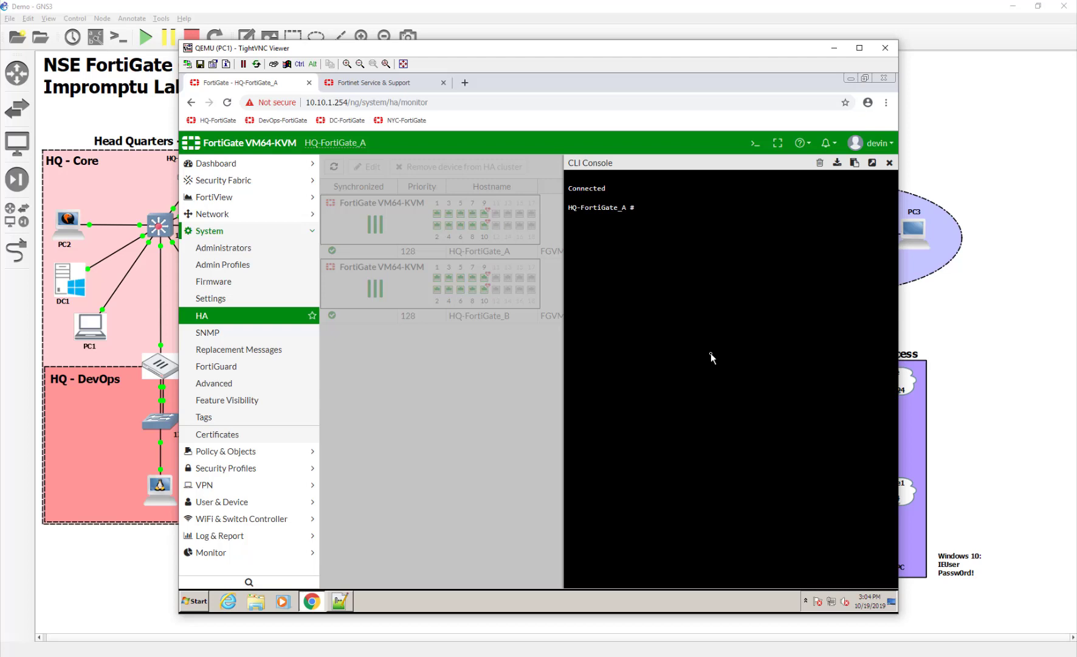
{"action": "type", "text": "config sys ha"}
{"action": "key", "text": "Return"}
{"action": "type", "text": "sho"}
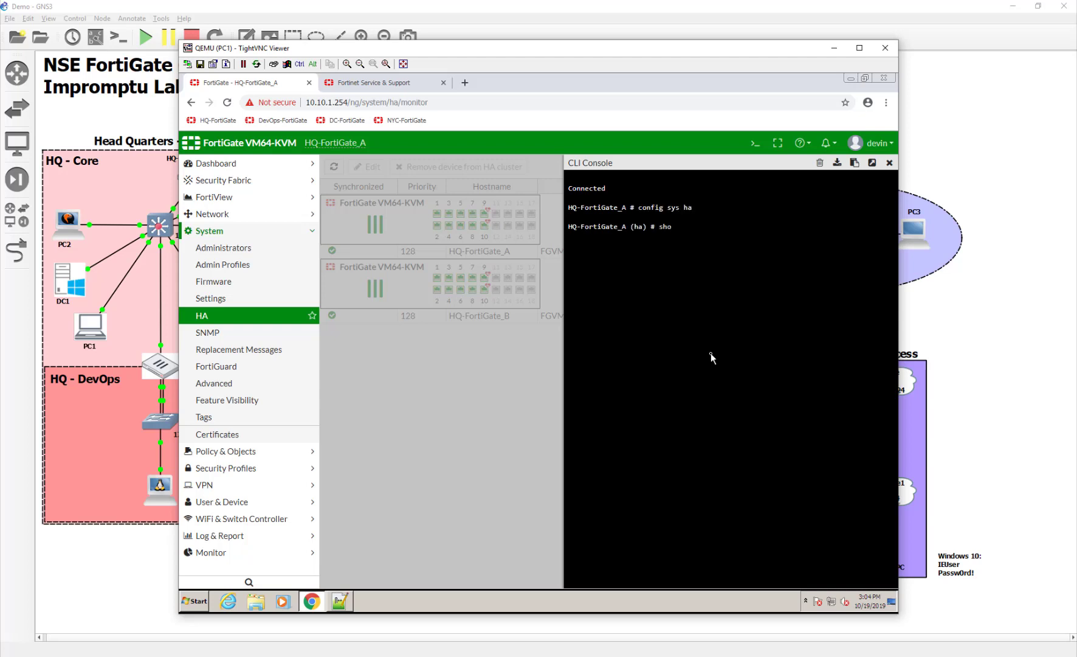
{"action": "type", "text": "w"}
{"action": "key", "text": "Return"}
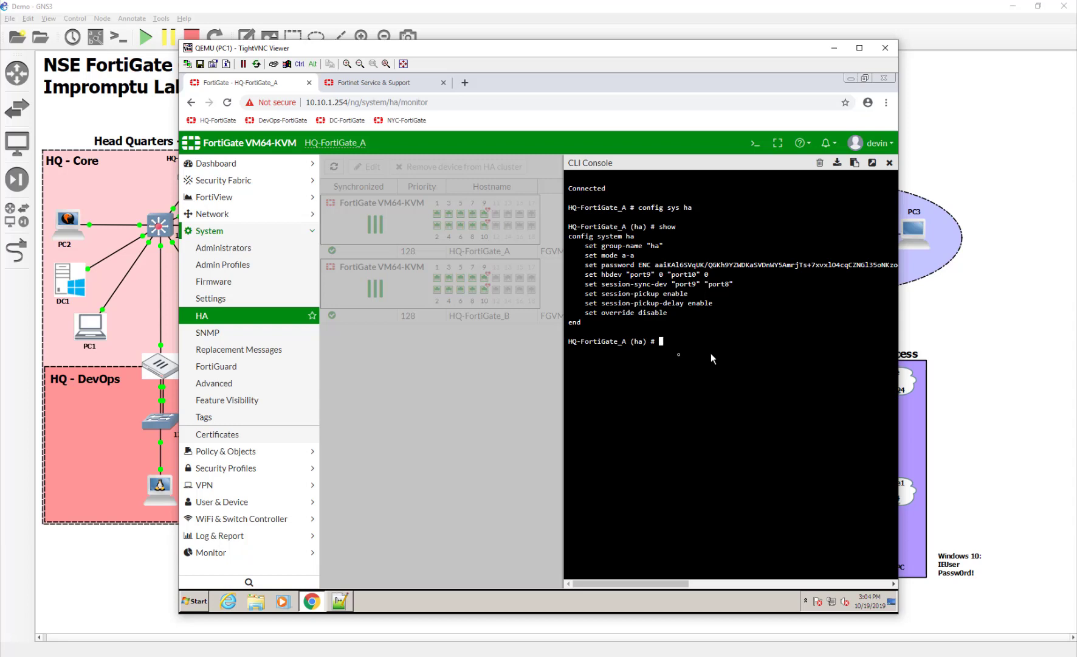
{"action": "left_click_drag", "start_coordinate": [581, 314], "coordinate": [675, 314]}
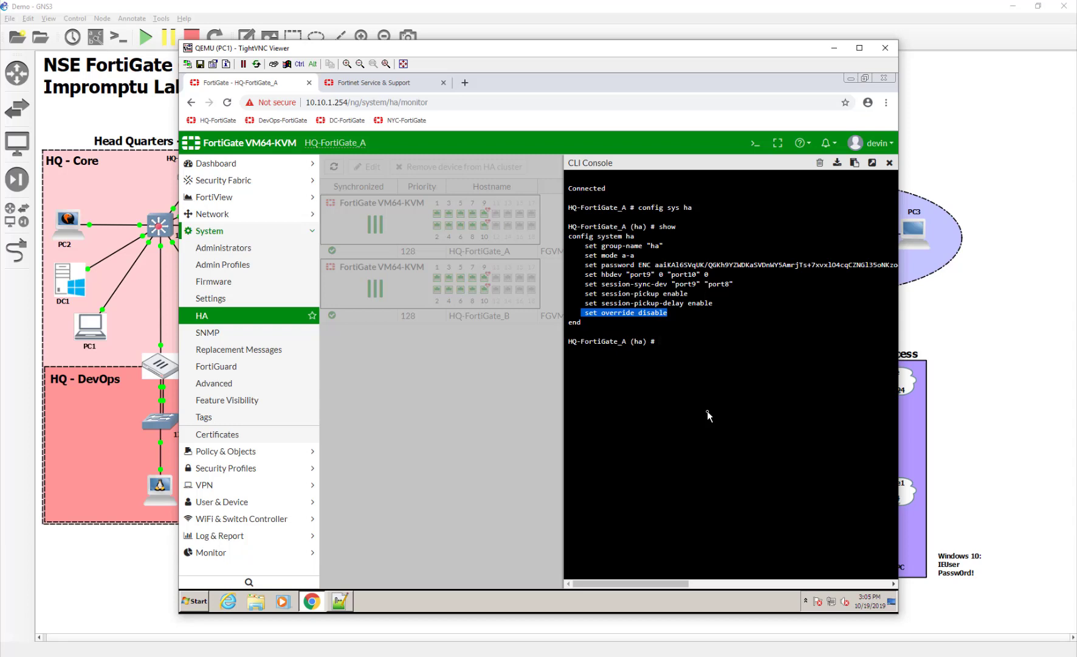
{"action": "type", "text": "f"}
- Close the CLI Console and run 'ping -t 8.8.8.8' in Command Prompt, placed beside the HA table
{"action": "left_click", "coordinate": [499, 391]}
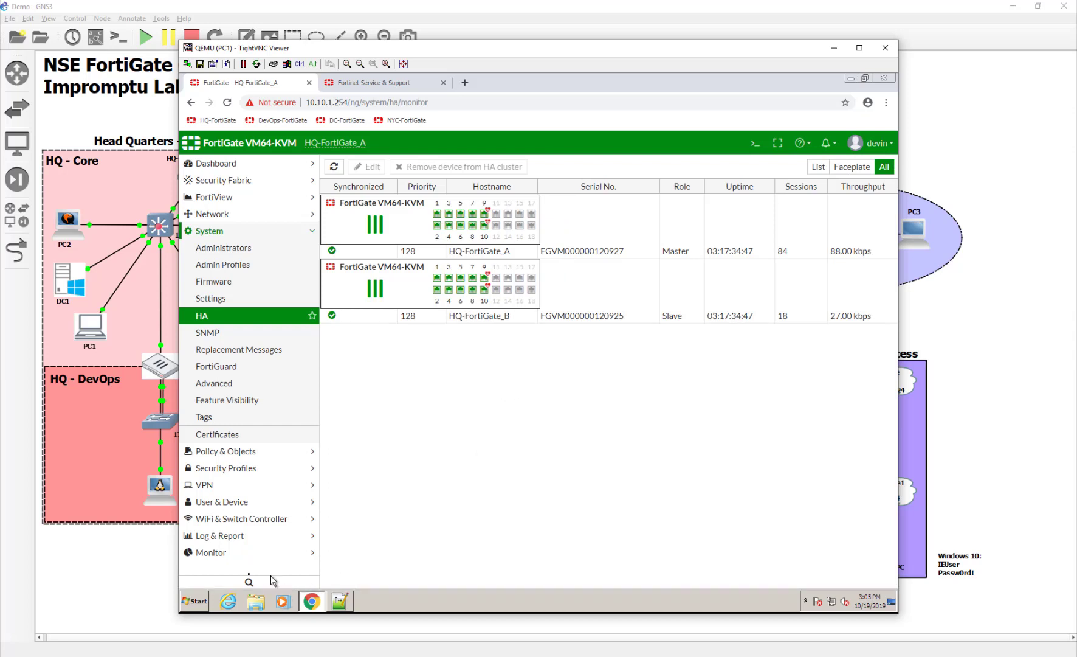
{"action": "left_click", "coordinate": [188, 600]}
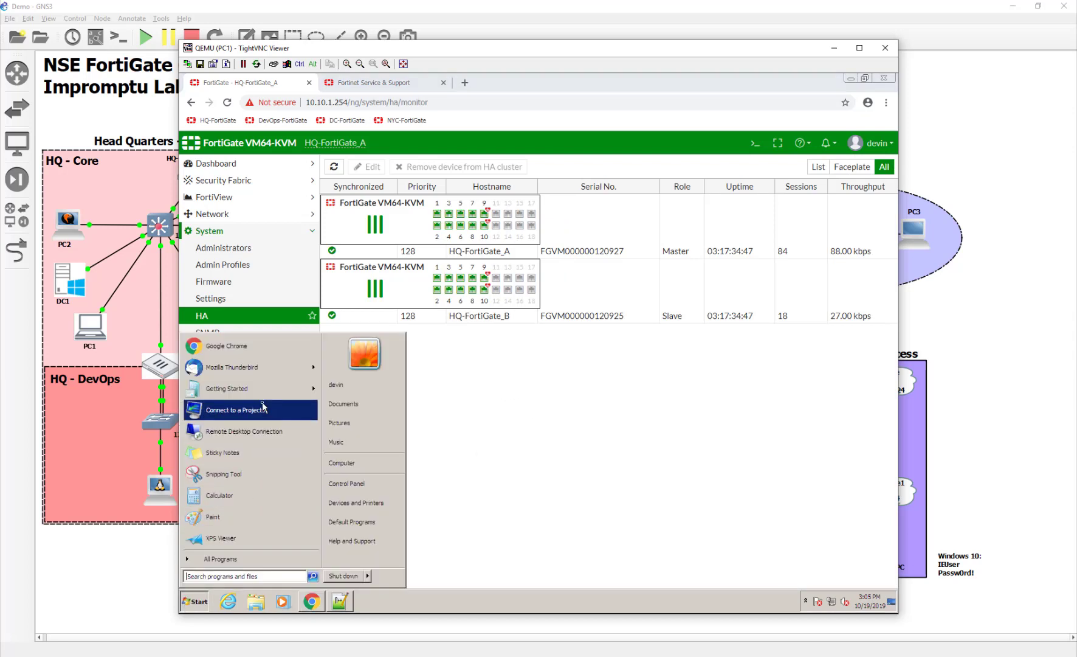
{"action": "type", "text": "cmd"}
{"action": "key", "text": "Return"}
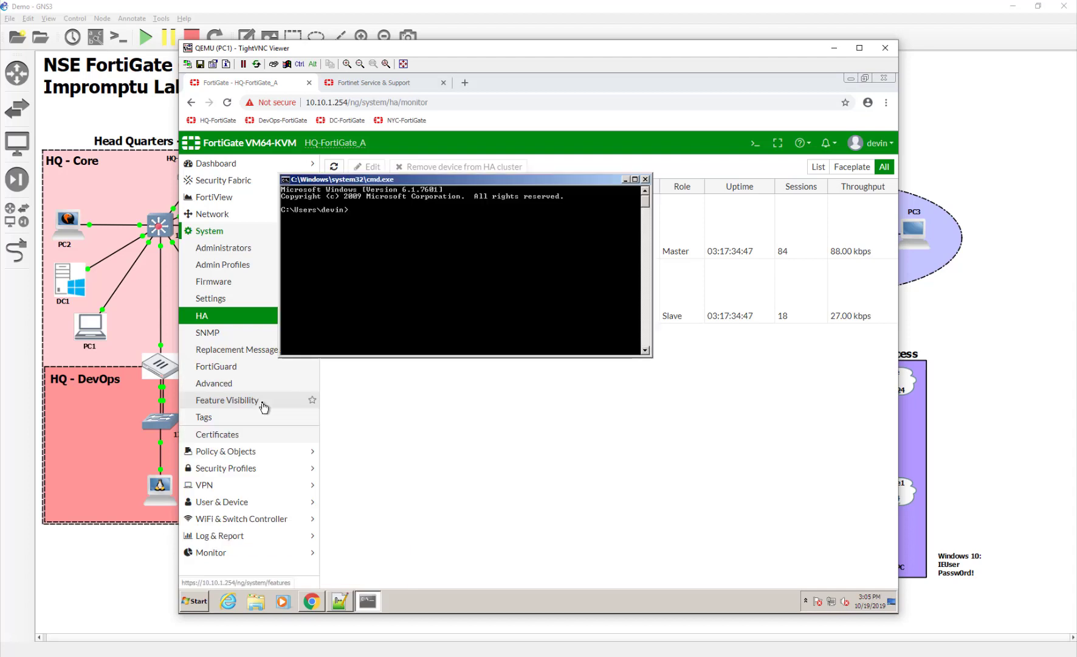
{"action": "type", "text": "ping -t 8.8.8.8"}
{"action": "key", "text": "Return"}
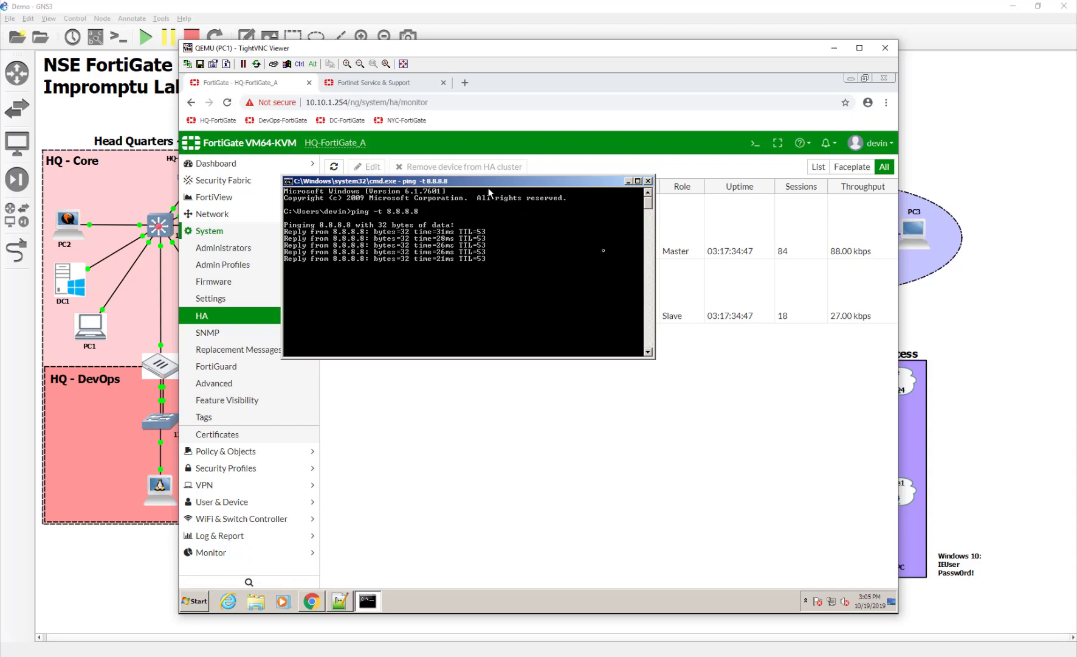
{"action": "left_click_drag", "start_coordinate": [480, 189], "coordinate": [663, 365]}
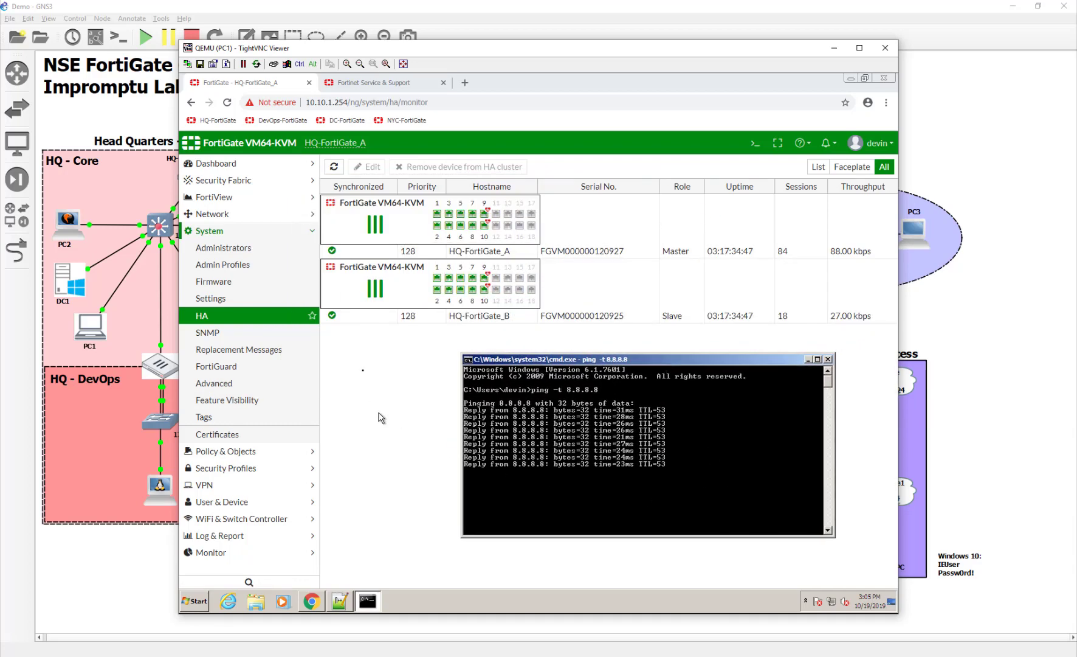
- Browse the Fortinet Support firmware images to the v6.00 / 6.0 / 6.0.6 folder
{"action": "left_click", "coordinate": [389, 83]}
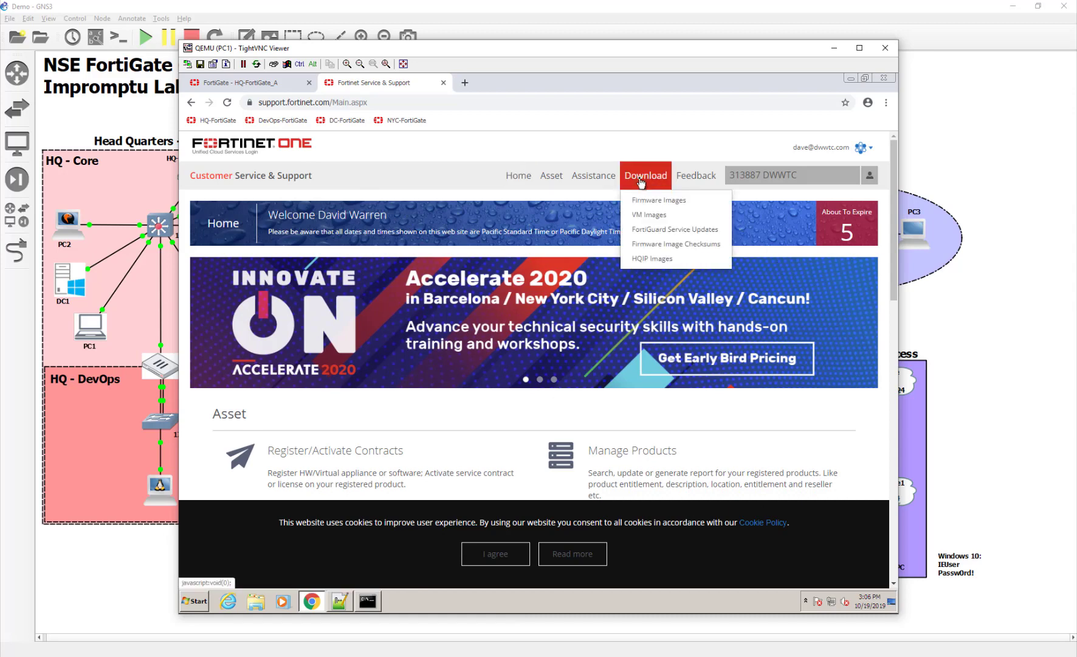
{"action": "left_click", "coordinate": [647, 194]}
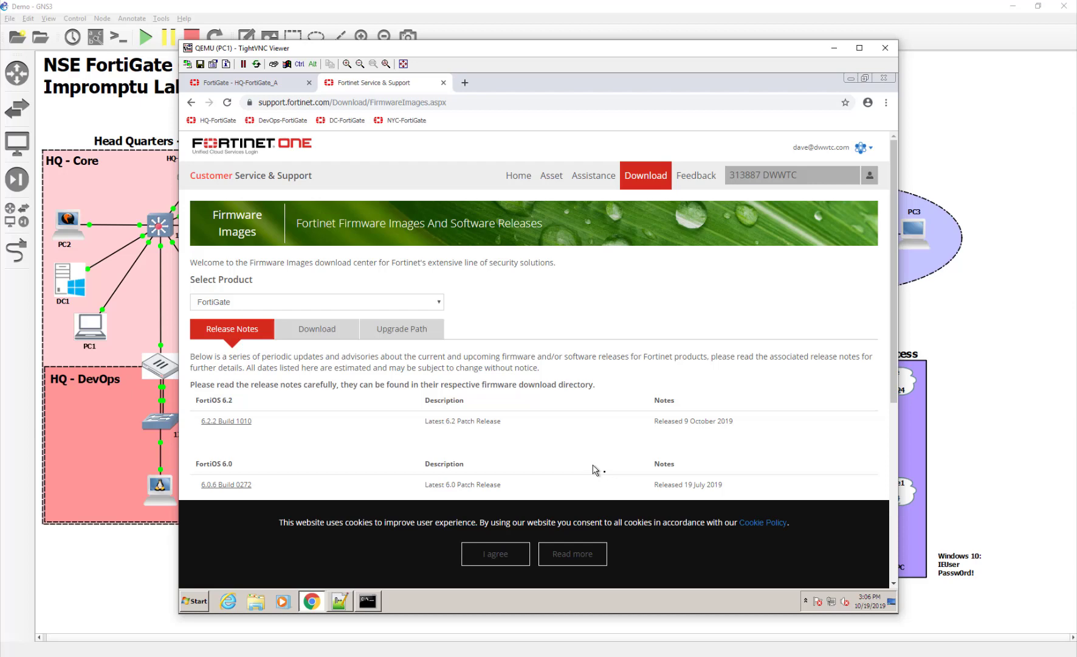
{"action": "left_click", "coordinate": [309, 329]}
{"action": "scroll", "coordinate": [307, 448], "scroll_direction": "down", "scroll_amount": 3}
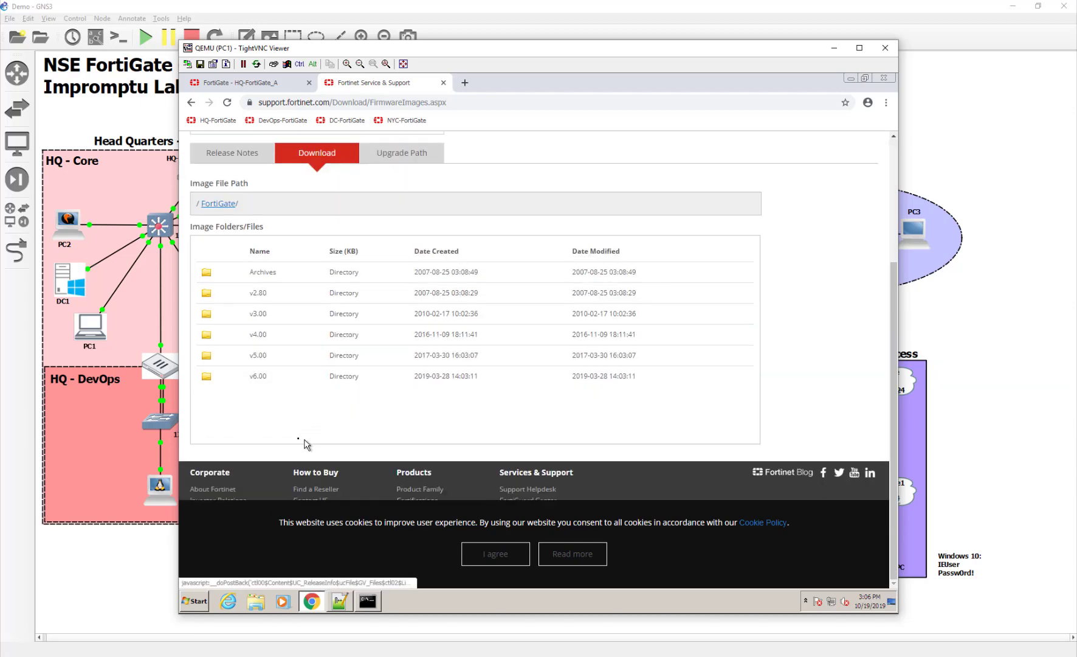
{"action": "left_click", "coordinate": [233, 377]}
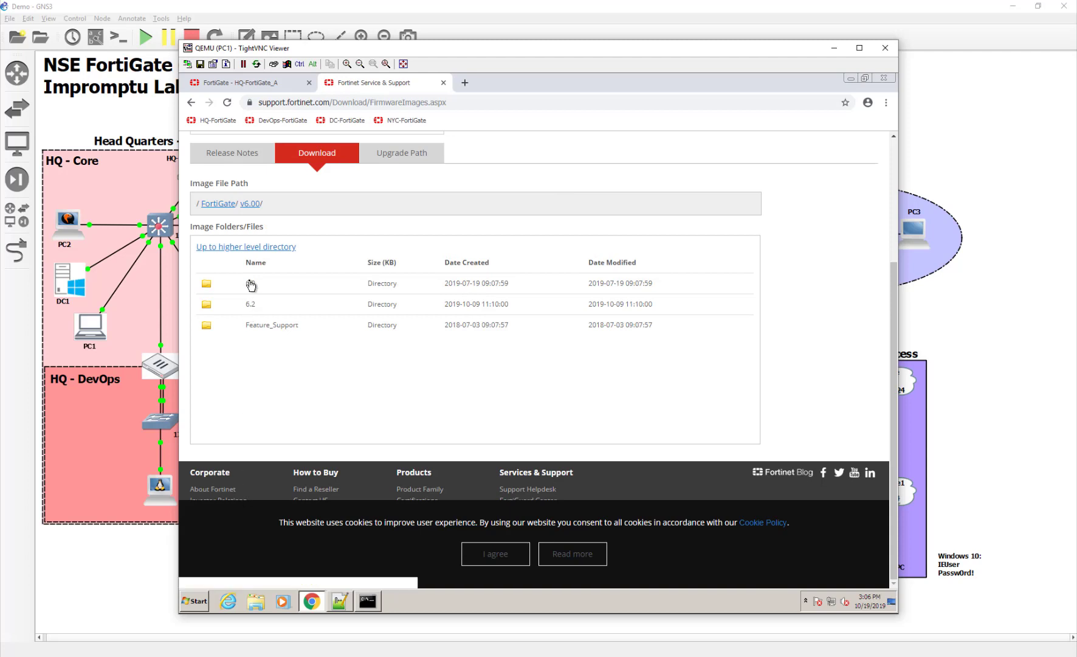
{"action": "left_click", "coordinate": [250, 285]}
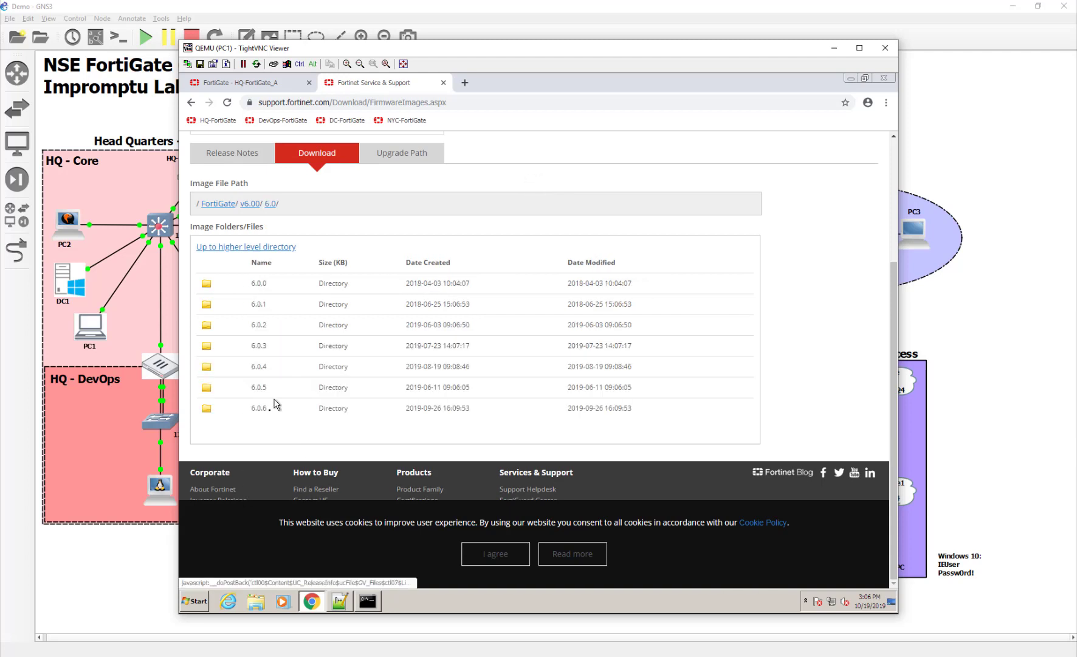
{"action": "left_click", "coordinate": [271, 414]}
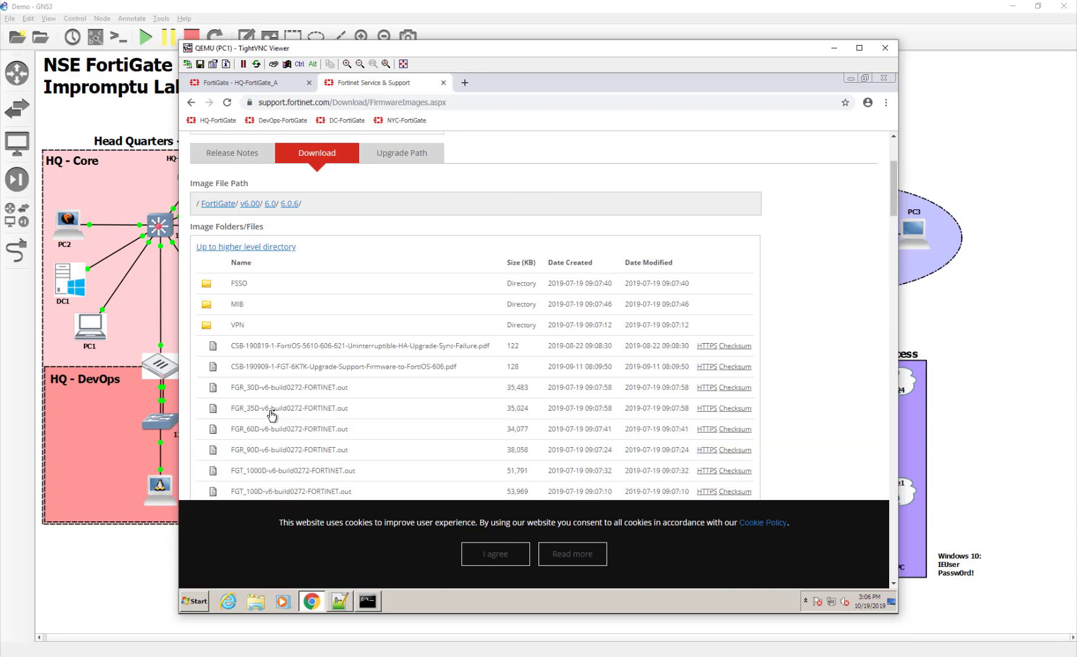
- Accept the cookie notice and download FGT_VM64_KVM-v6-build0272-FORTINET.out over HTTPS
{"action": "scroll", "coordinate": [274, 415], "scroll_direction": "down", "scroll_amount": 10}
{"action": "scroll", "coordinate": [273, 414], "scroll_direction": "down", "scroll_amount": 20}
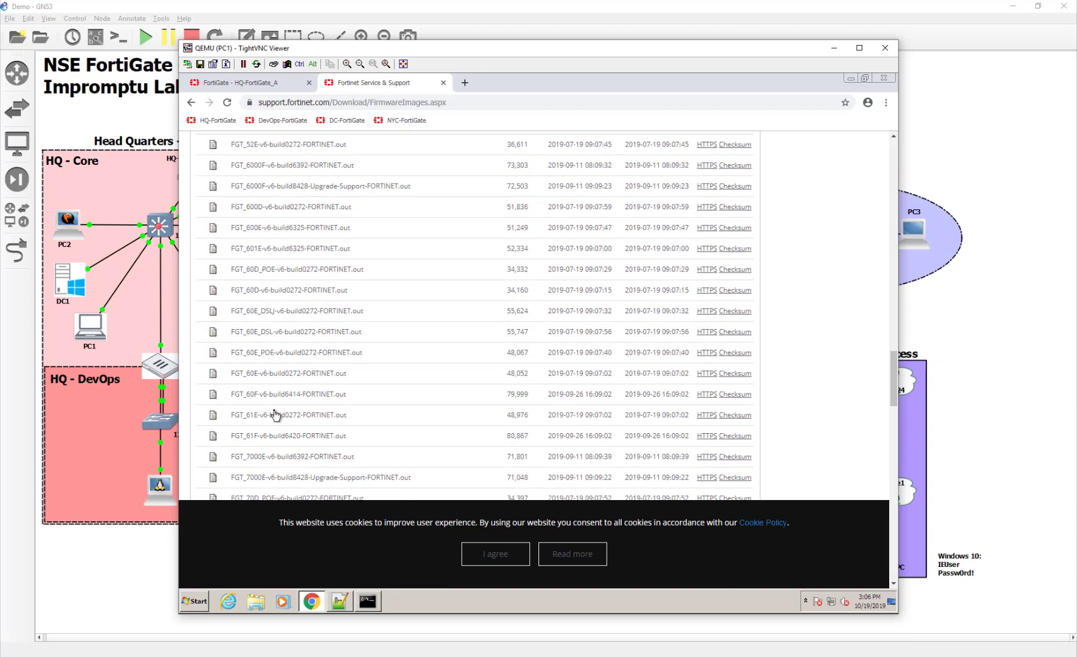
{"action": "left_click", "coordinate": [496, 553]}
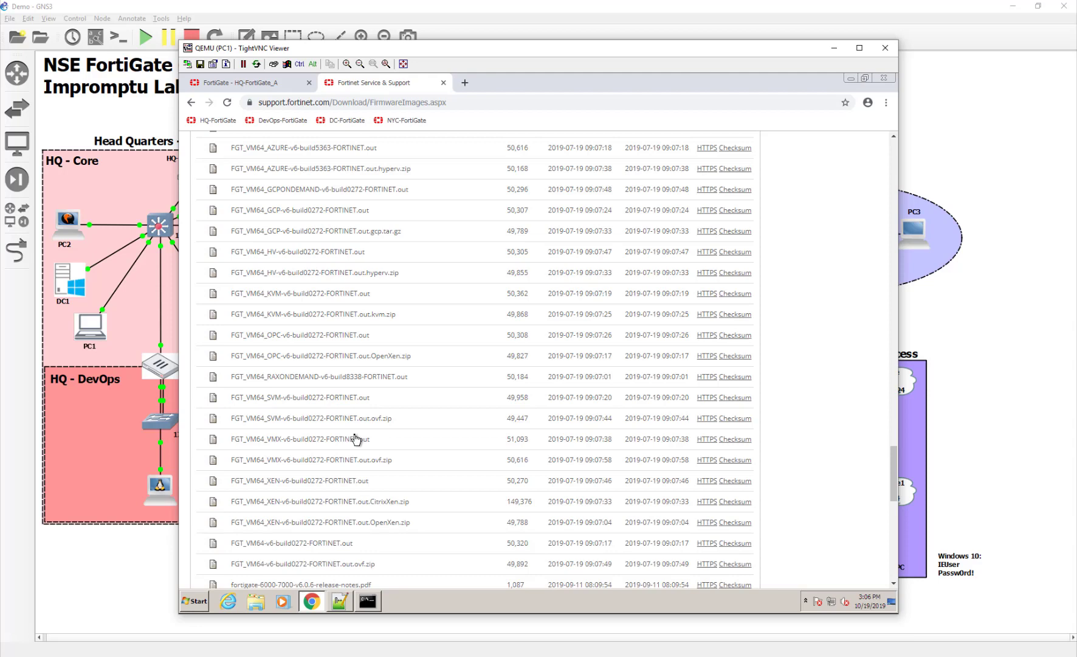
{"action": "scroll", "coordinate": [357, 439], "scroll_direction": "down", "scroll_amount": 5}
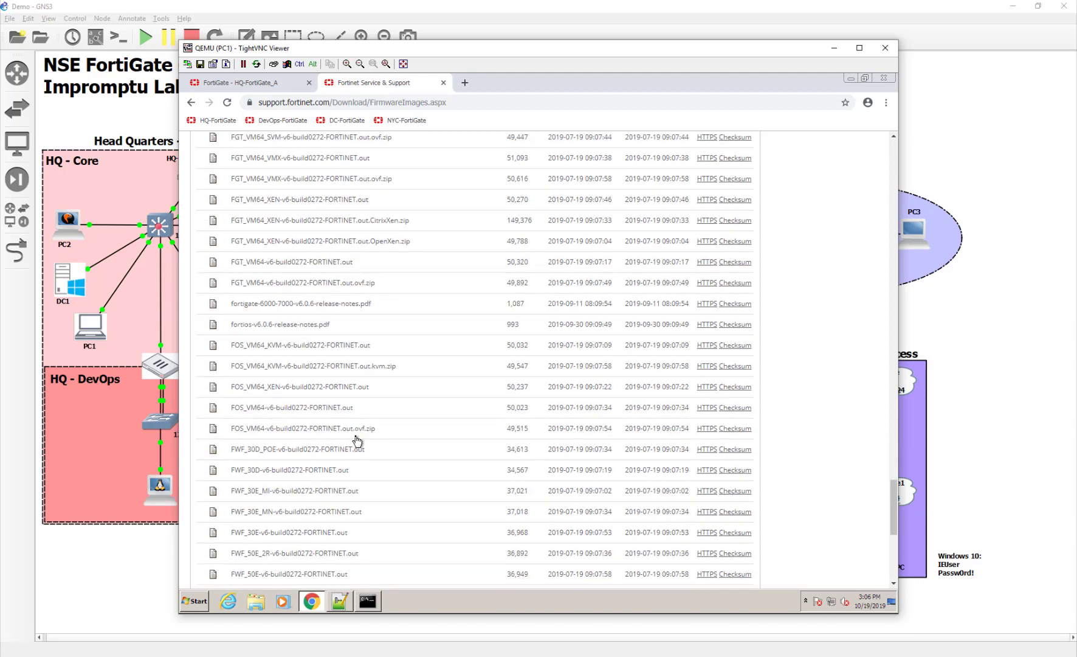
{"action": "scroll", "coordinate": [358, 439], "scroll_direction": "up", "scroll_amount": 1}
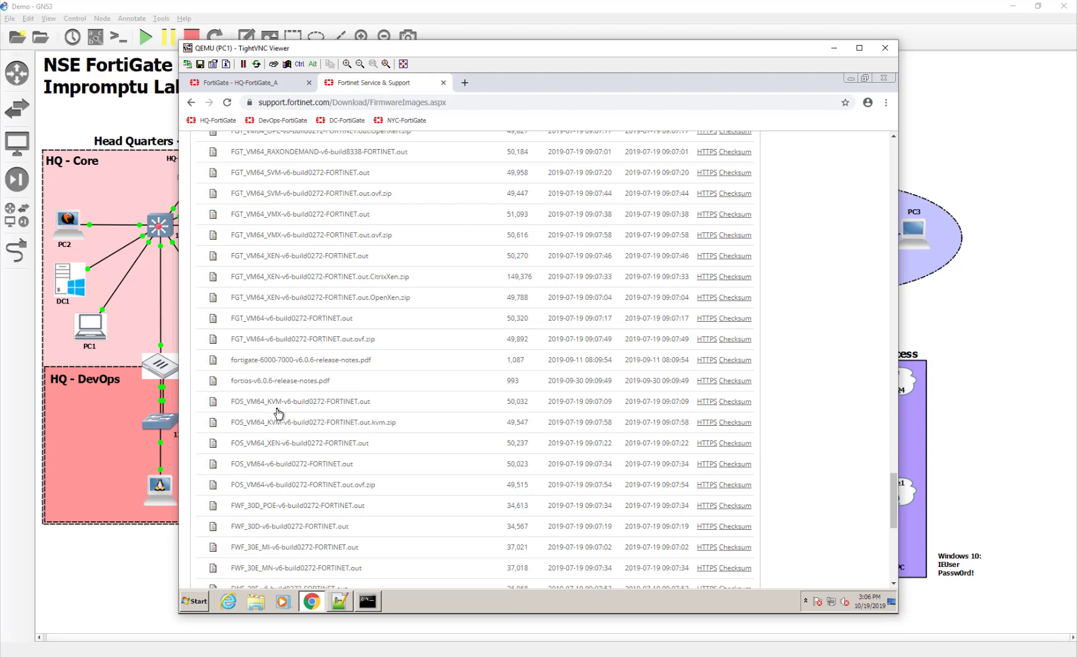
{"action": "scroll", "coordinate": [277, 416], "scroll_direction": "up", "scroll_amount": 3}
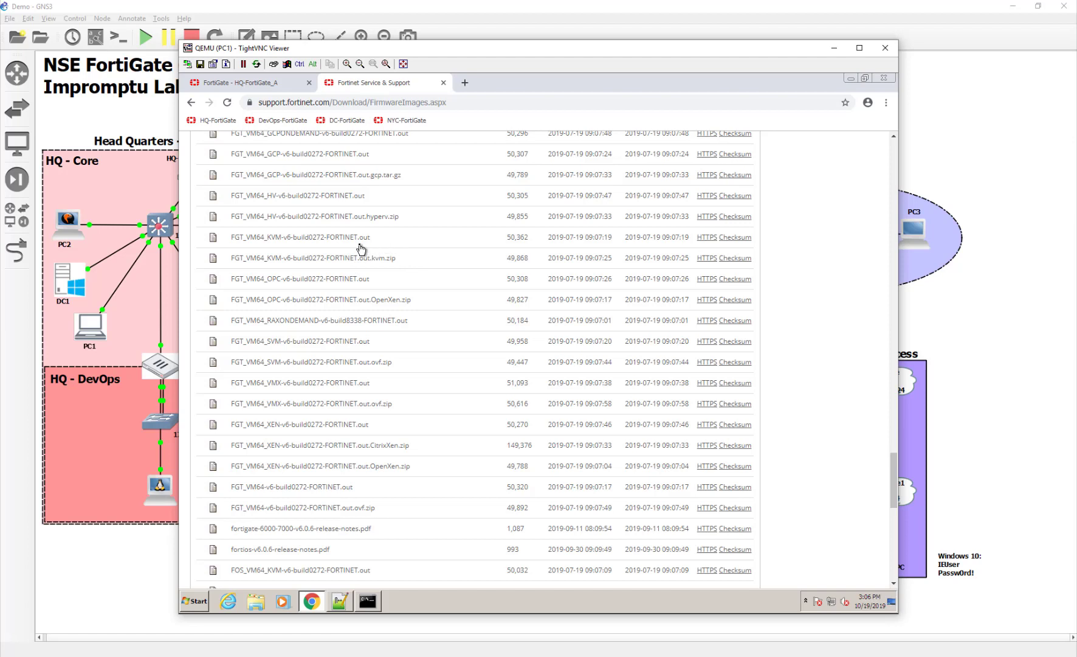
{"action": "left_click", "coordinate": [701, 241]}
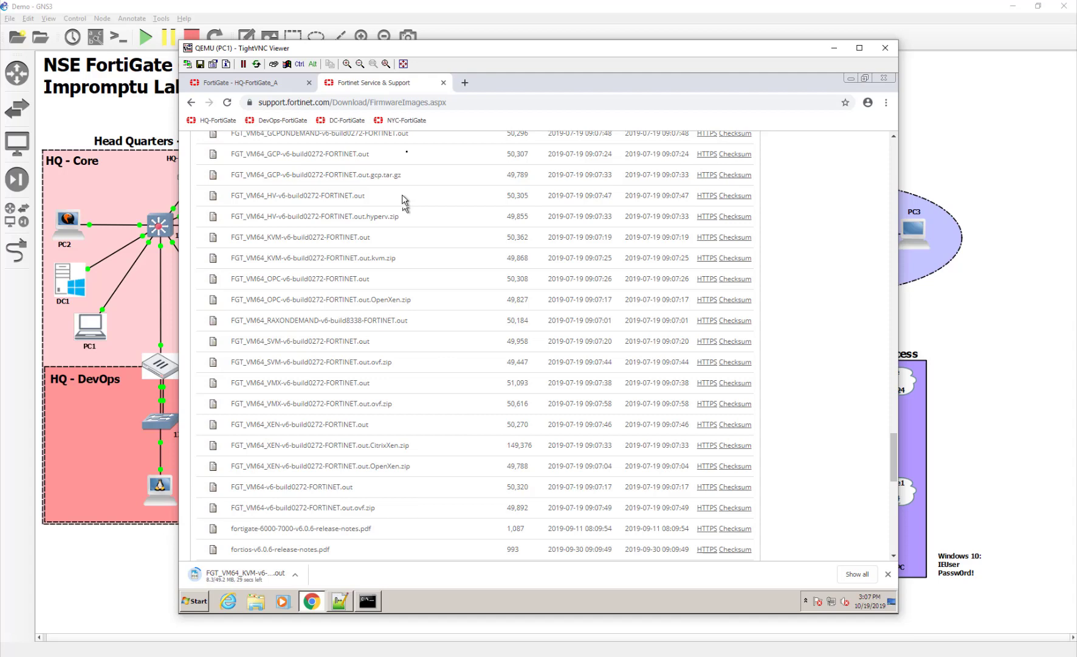
- Close the support tab and load FGT_VM64_KVM-v6-build0272-FORTINET.out from Downloads on System > Firmware
{"action": "left_click", "coordinate": [443, 82]}
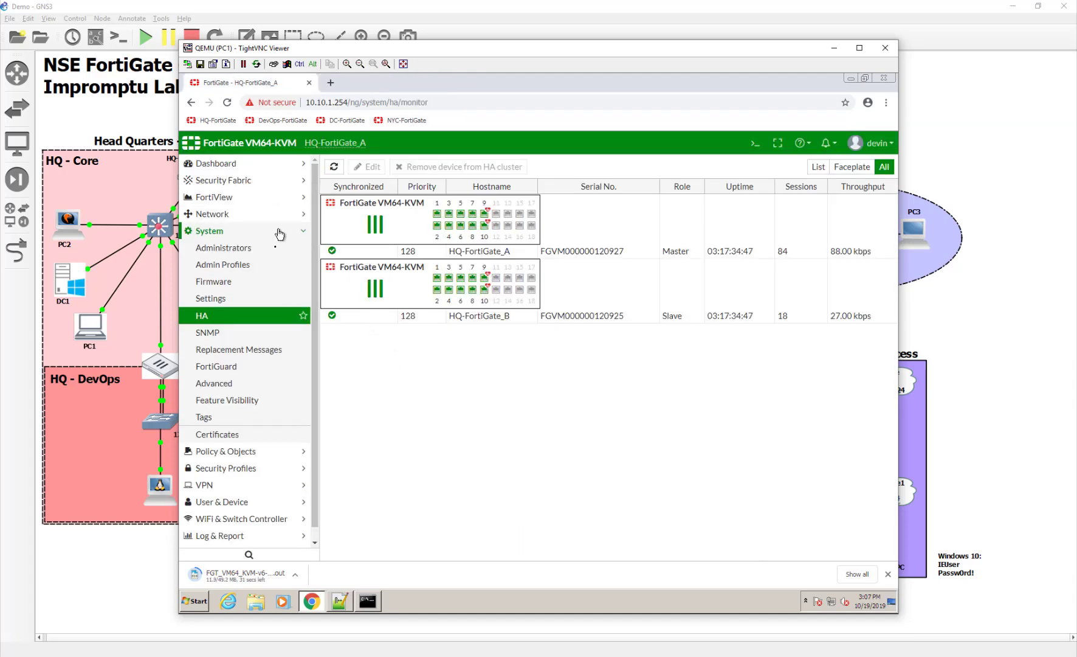
{"action": "left_click", "coordinate": [237, 286]}
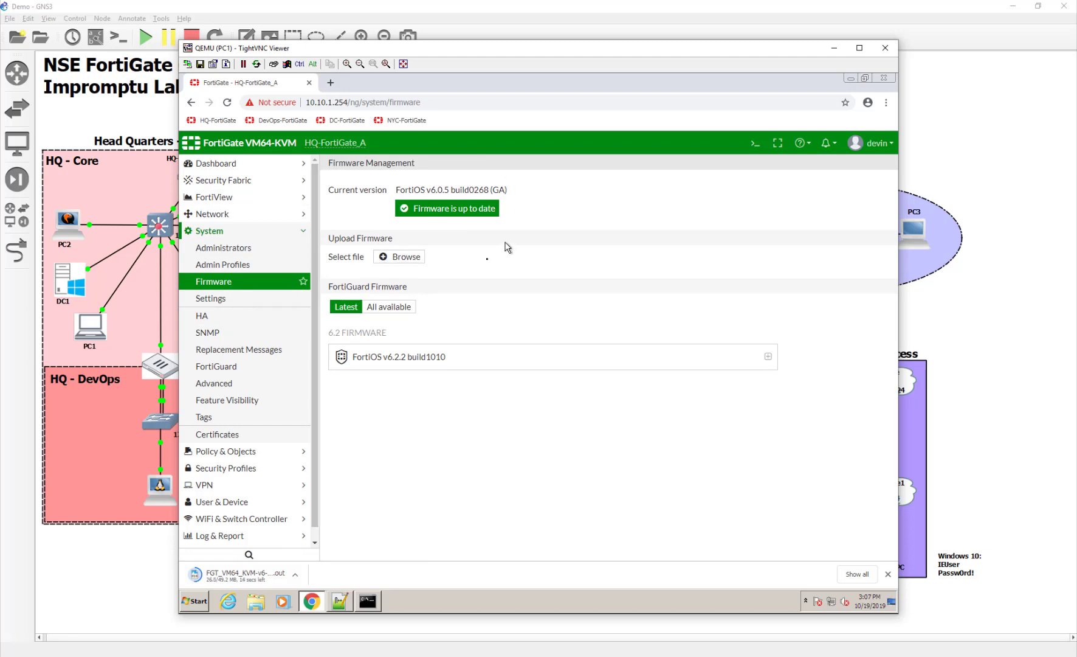
{"action": "left_click", "coordinate": [402, 256]}
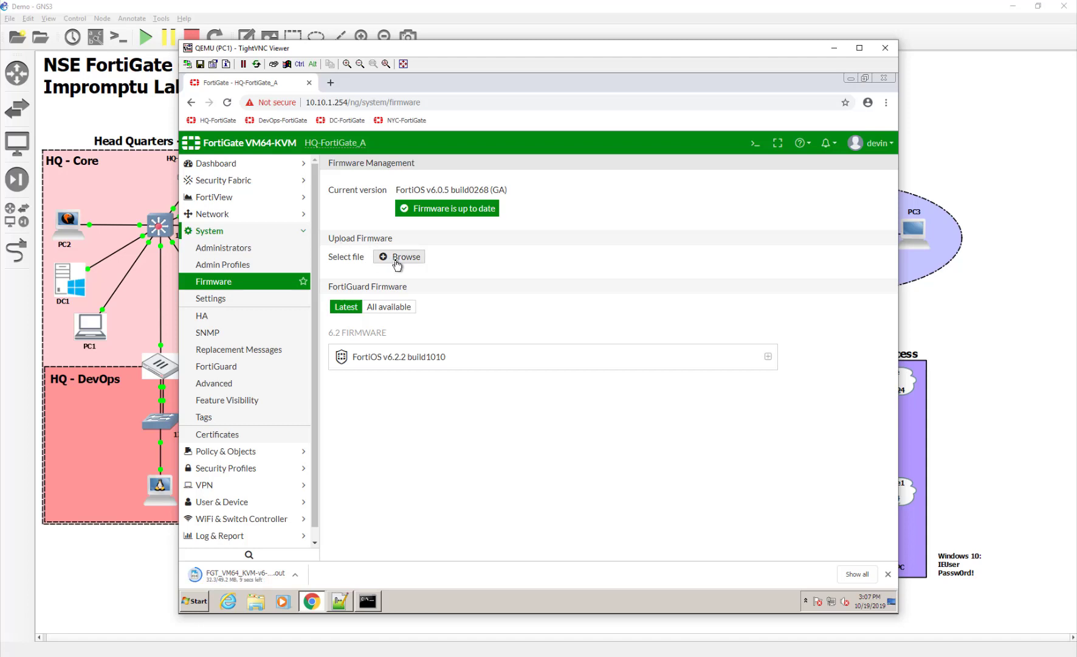
{"action": "left_click", "coordinate": [397, 260]}
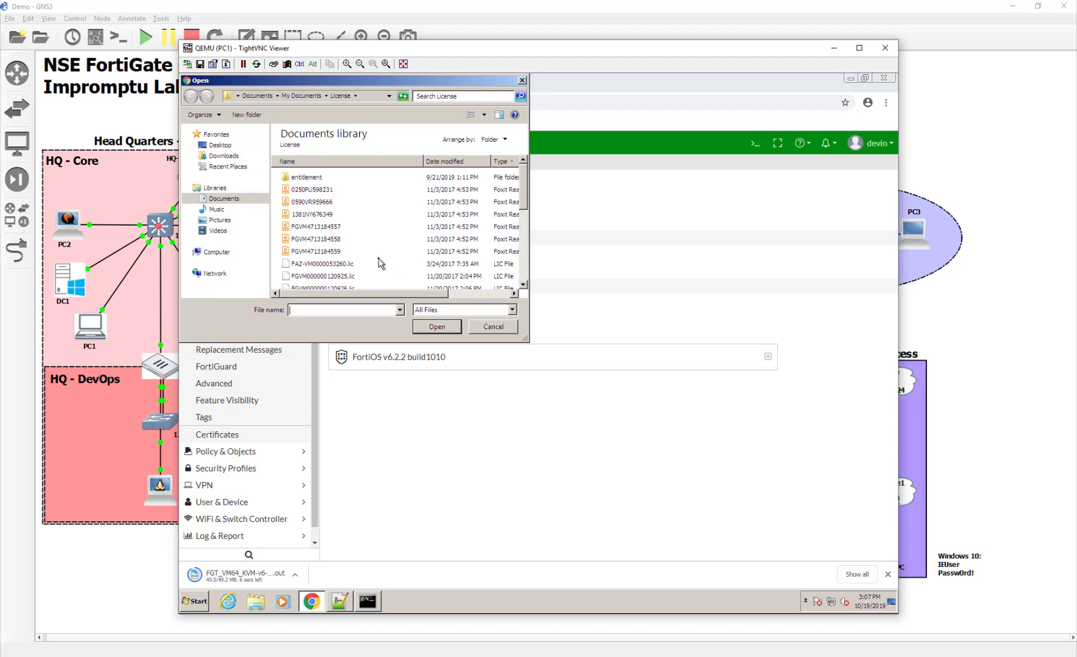
{"action": "left_click", "coordinate": [224, 155]}
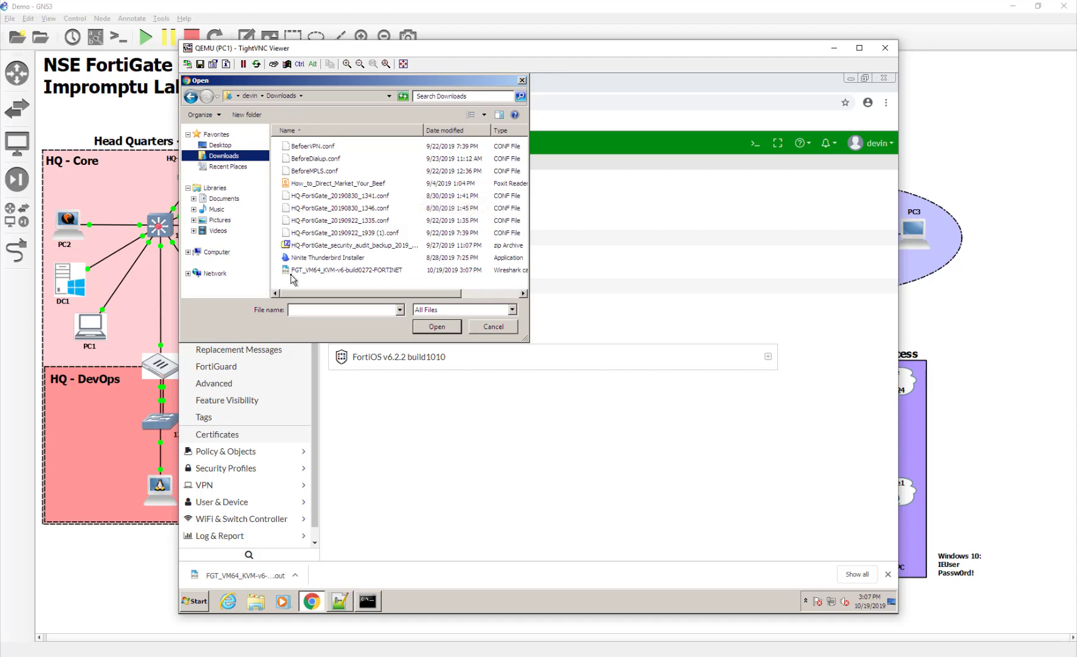
{"action": "double_click", "coordinate": [428, 273]}
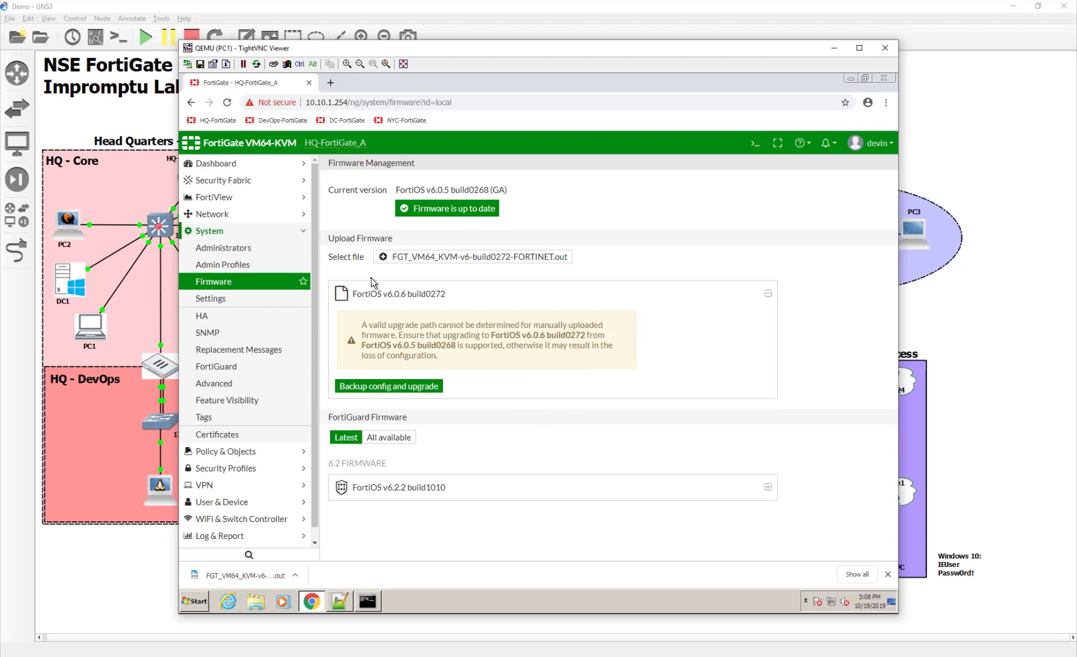
- Choose 'Backup config and upgrade' and confirm Continue to upload the v6.0.6 build0272 image
{"action": "left_click", "coordinate": [403, 387]}
{"action": "left_click", "coordinate": [483, 387]}
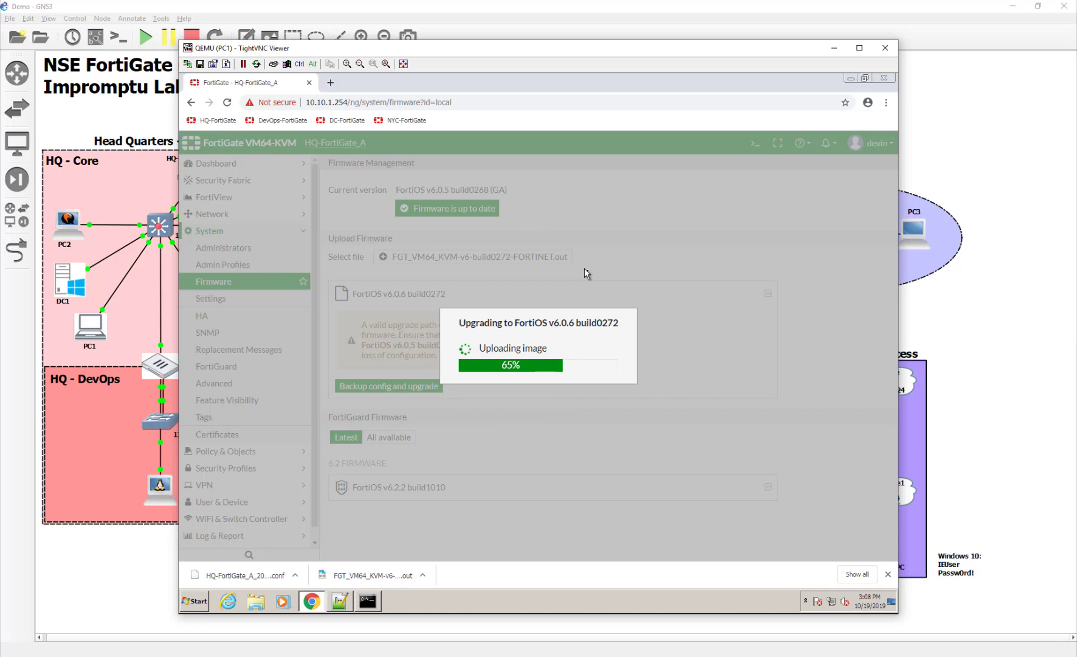
{"action": "left_click", "coordinate": [760, 620]}
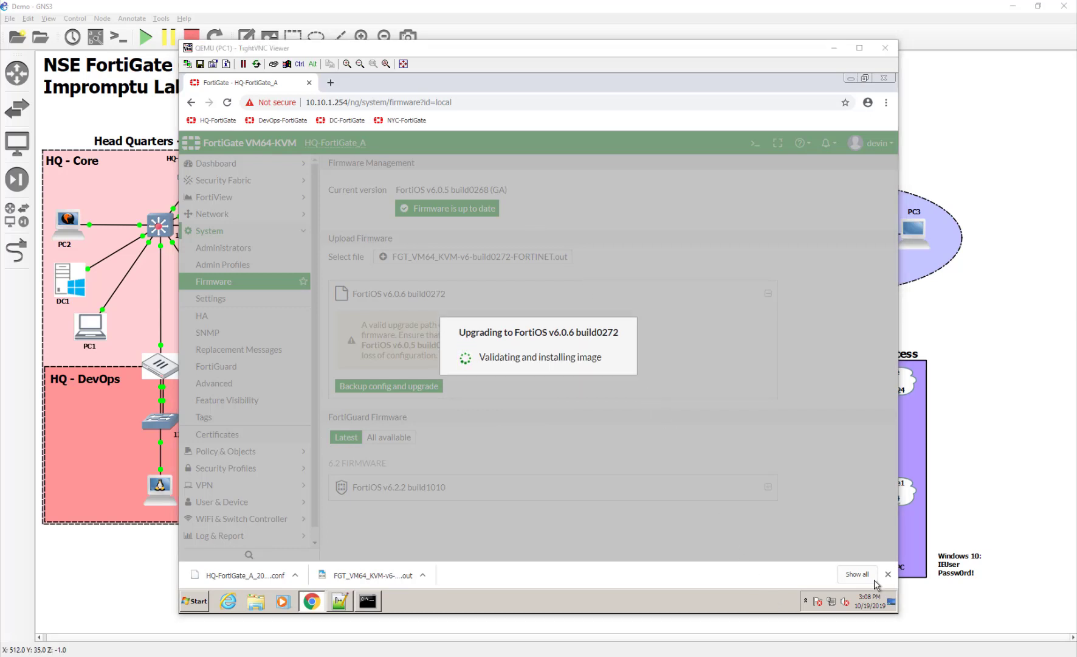
- Arrange the HQ-FortiGate_B and HQ-FortiGate_A consoles side by side to watch B receive the new image
{"action": "left_click_drag", "start_coordinate": [899, 329], "coordinate": [534, 107]}
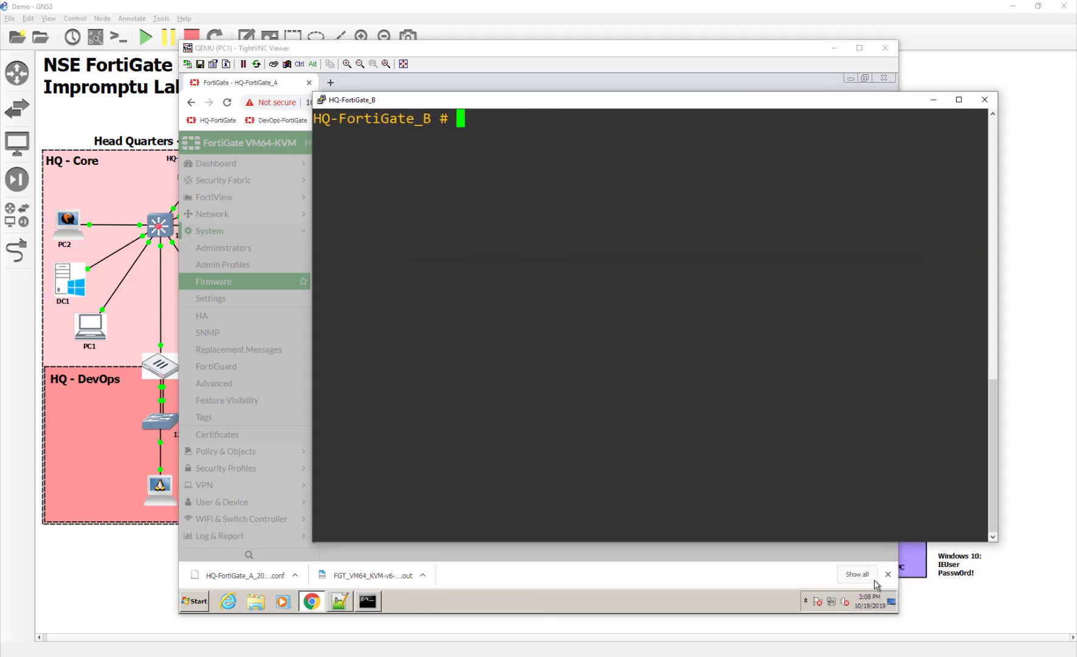
{"action": "left_click_drag", "start_coordinate": [900, 286], "coordinate": [278, 233]}
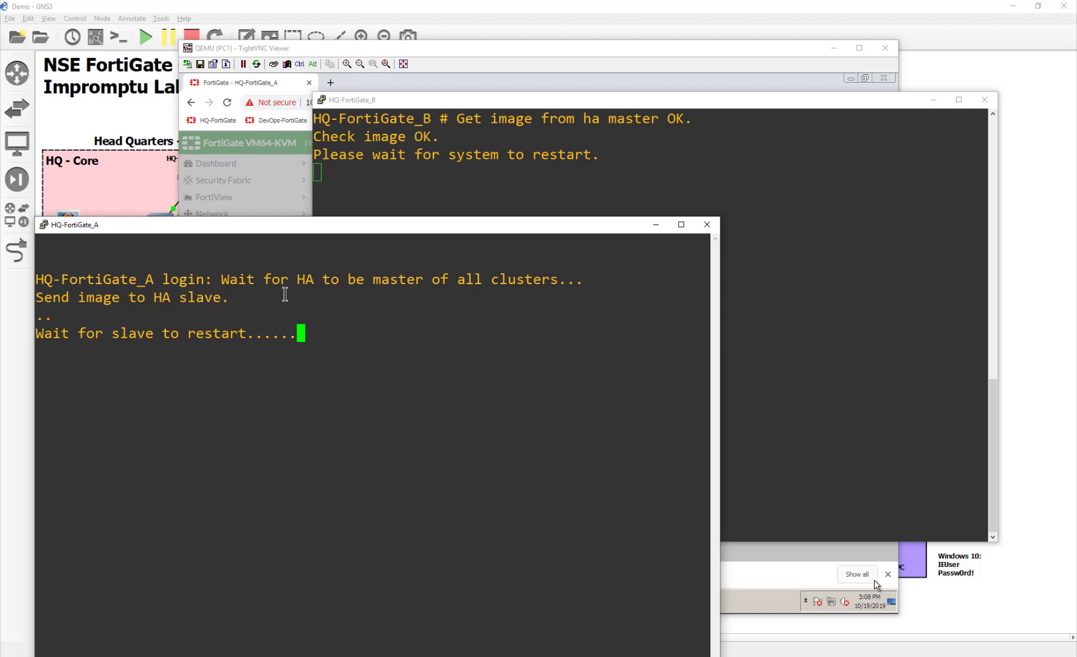
{"action": "left_click", "coordinate": [484, 113]}
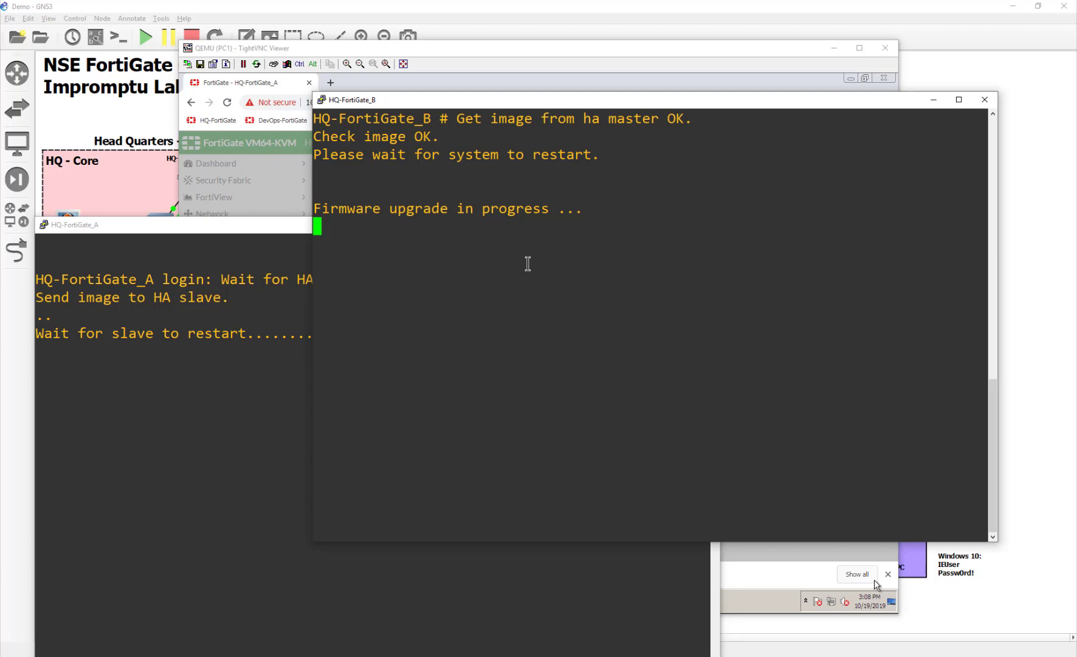
{"action": "left_click", "coordinate": [818, 609]}
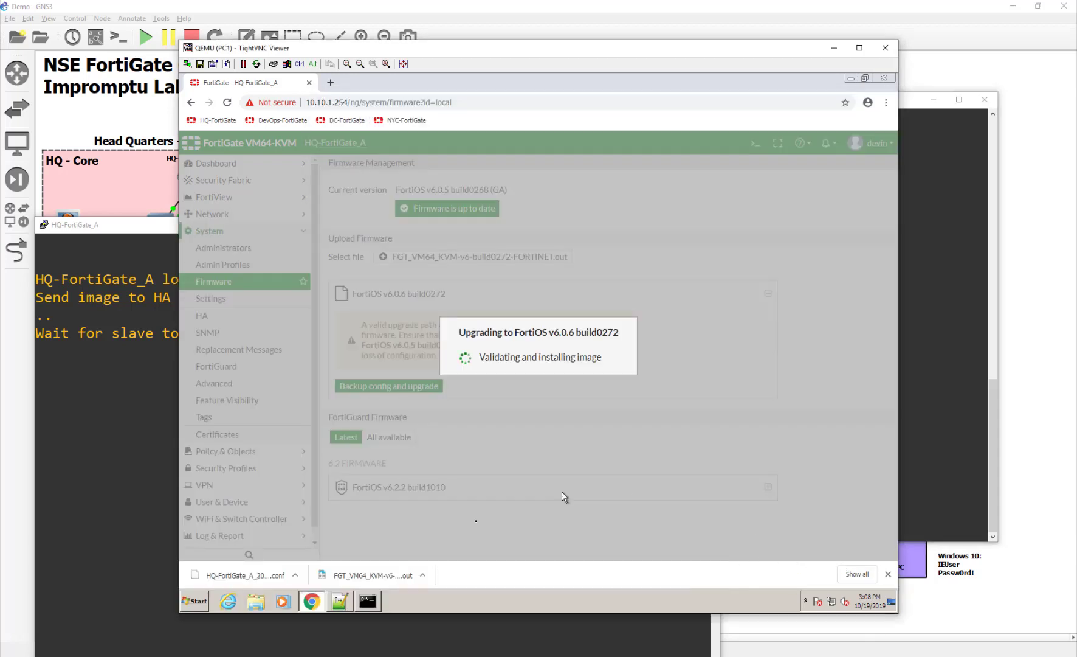
- Check that the ping to 8.8.8.8 still replies, then raise the HQ-FortiGate_B console
{"action": "left_click", "coordinate": [372, 599]}
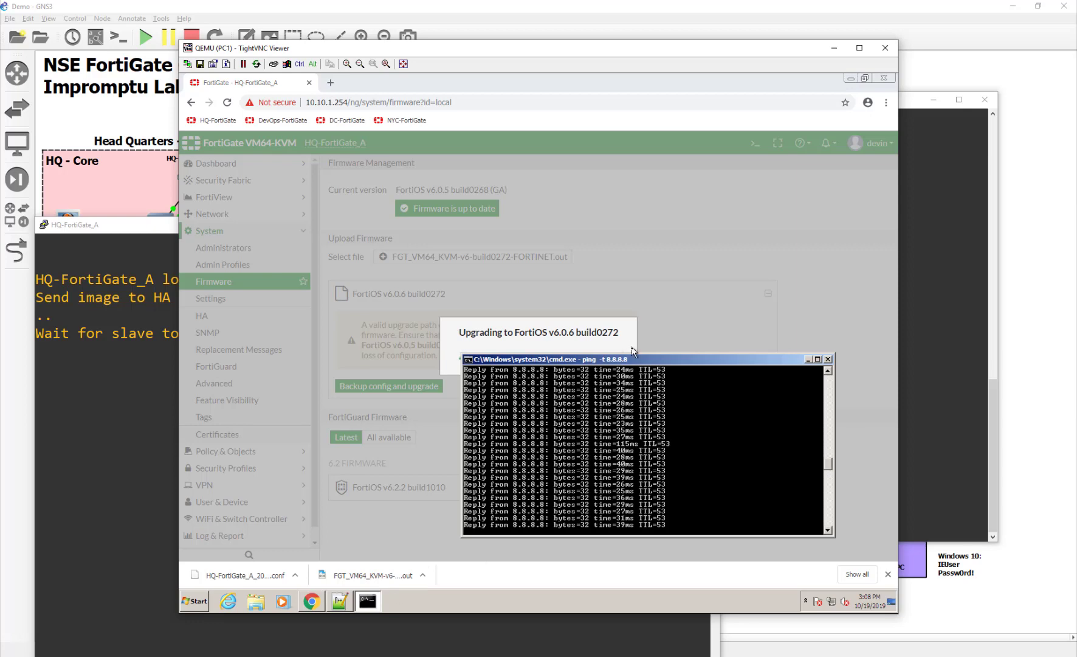
{"action": "left_click_drag", "start_coordinate": [637, 363], "coordinate": [528, 283]}
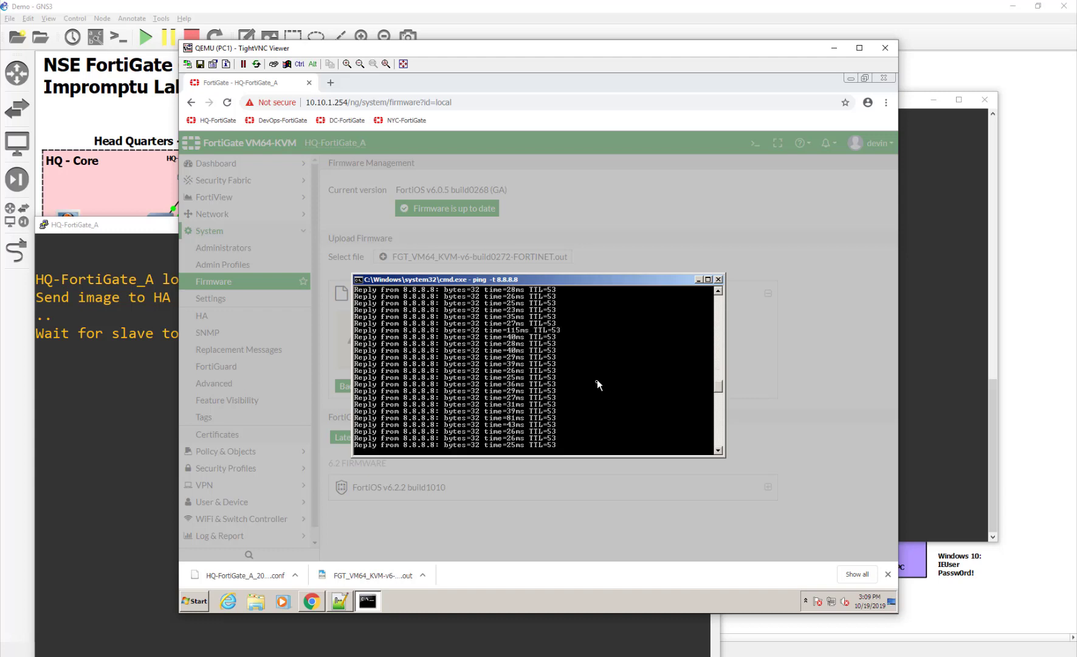
{"action": "scroll", "coordinate": [597, 379], "scroll_direction": "down", "scroll_amount": 5}
{"action": "scroll", "coordinate": [597, 381], "scroll_direction": "up", "scroll_amount": 7}
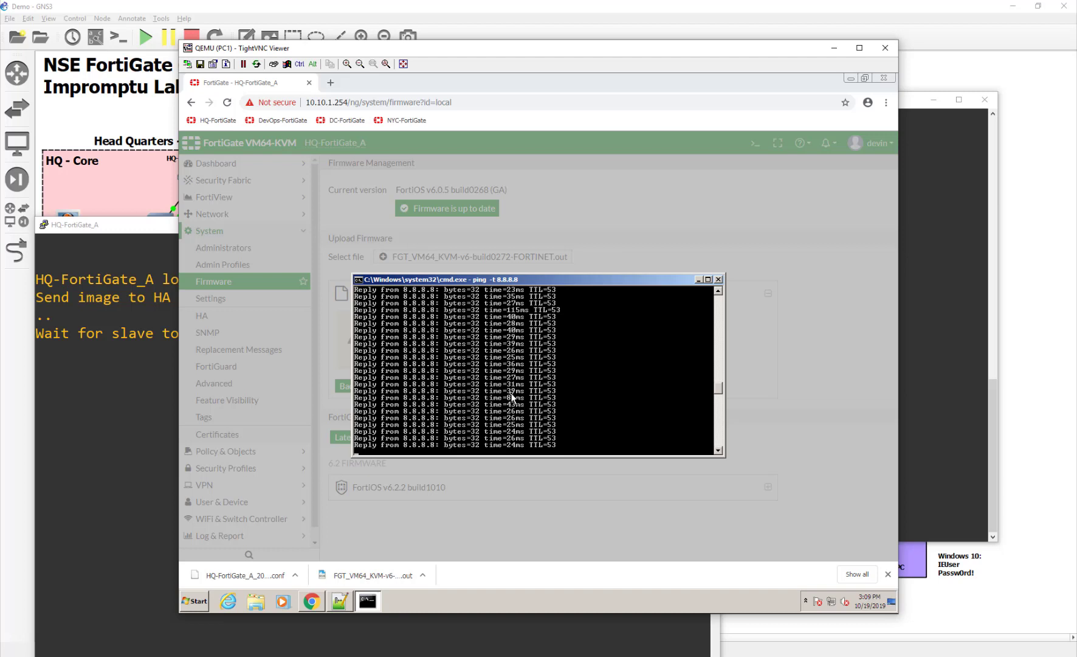
{"action": "scroll", "coordinate": [508, 390], "scroll_direction": "up", "scroll_amount": 3}
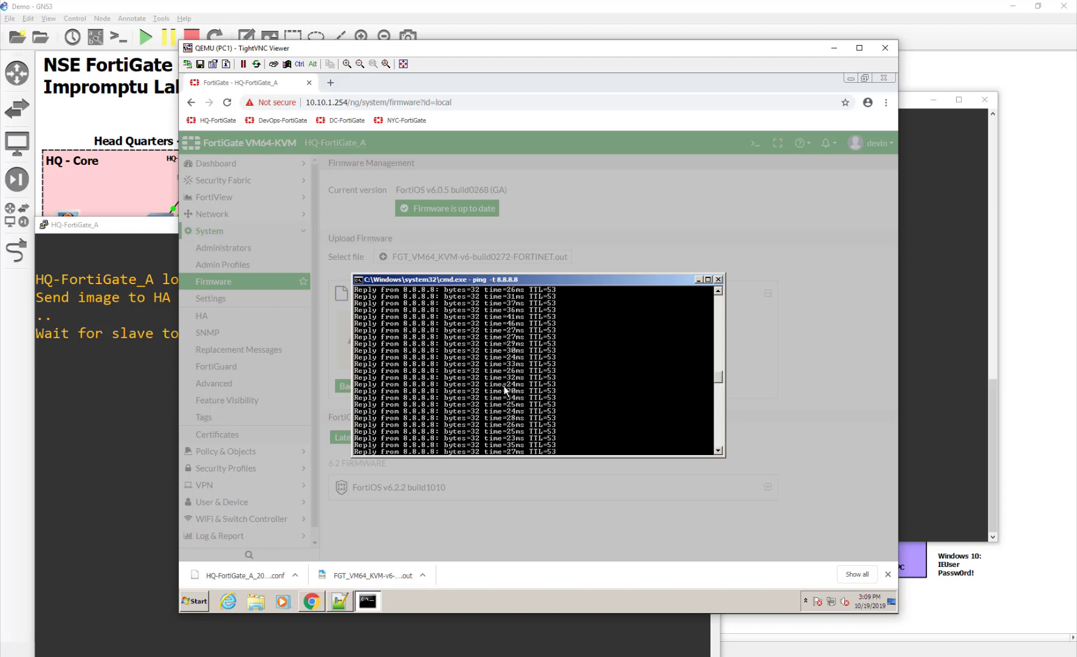
{"action": "scroll", "coordinate": [506, 389], "scroll_direction": "down", "scroll_amount": 5}
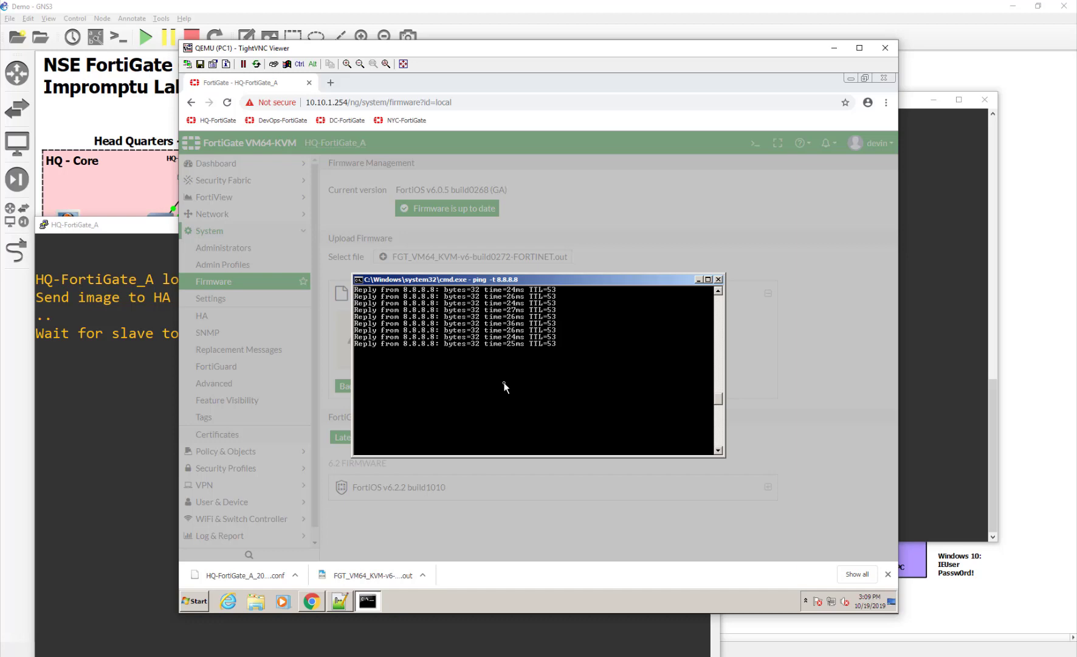
{"action": "left_click_drag", "start_coordinate": [524, 48], "coordinate": [727, 376]}
{"action": "left_click", "coordinate": [517, 292]}
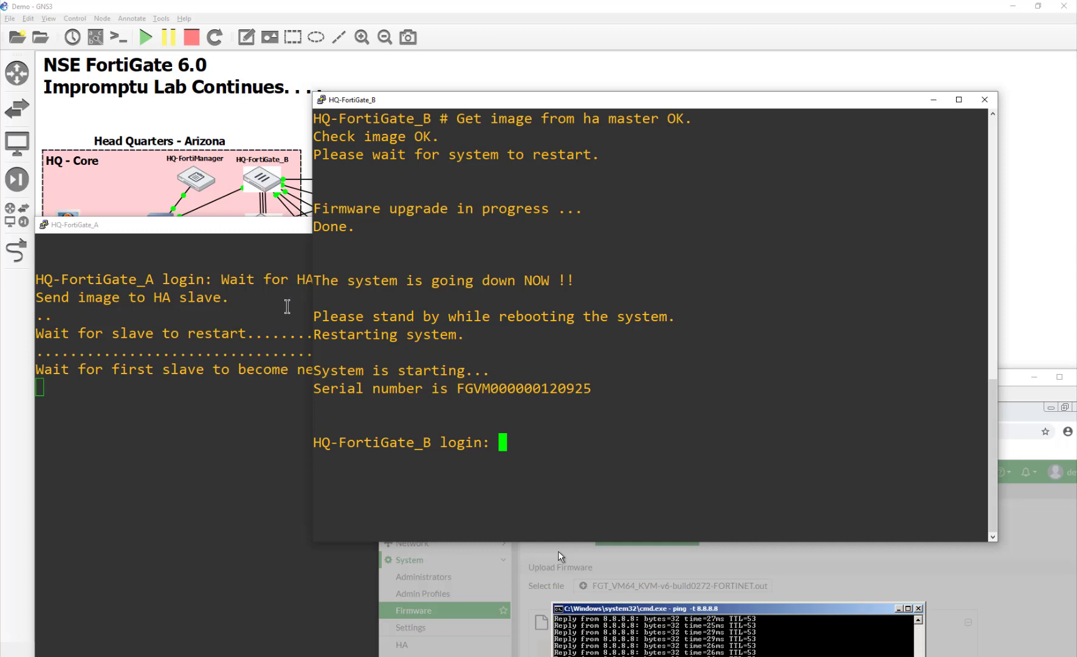
- Raise the HQ-FortiGate_A console to watch it begin its own firmware upgrade
{"action": "left_click", "coordinate": [294, 237]}
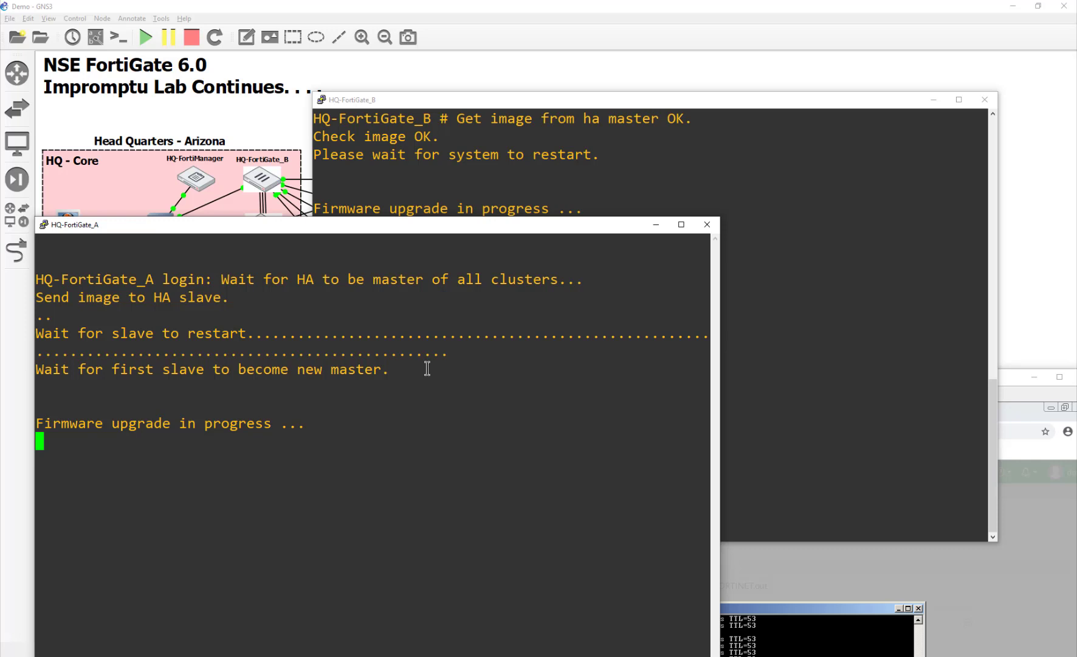
- Stop the 8.8.8.8 ping with Ctrl+C and return to the still-installing v6.0.6 firmware page
{"action": "left_click", "coordinate": [845, 607]}
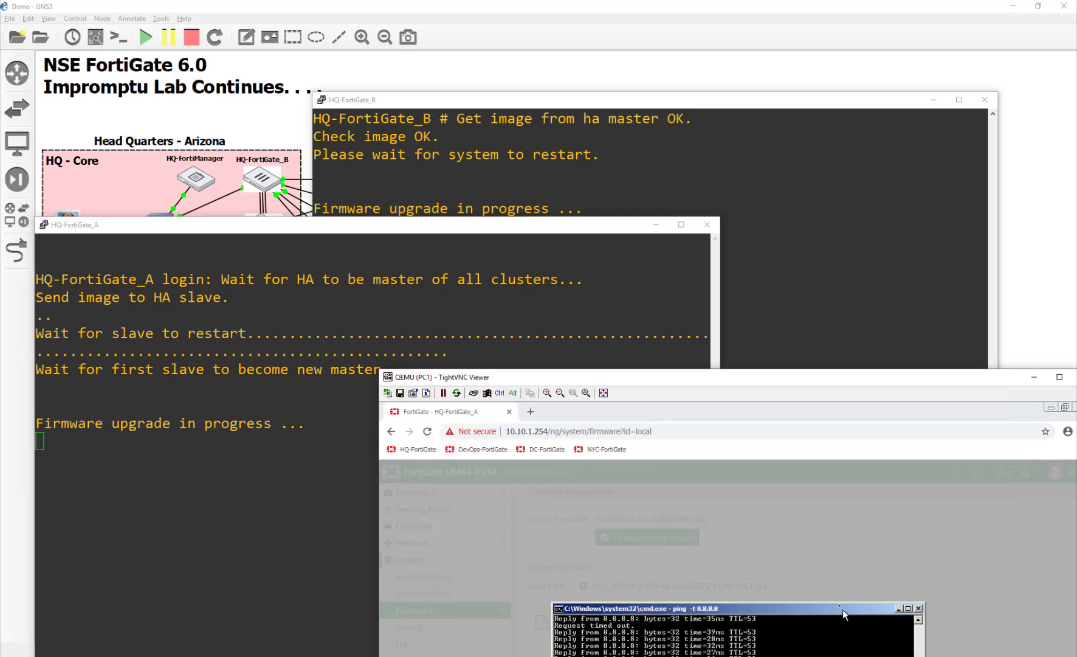
{"action": "left_click_drag", "start_coordinate": [841, 607], "coordinate": [840, 462]}
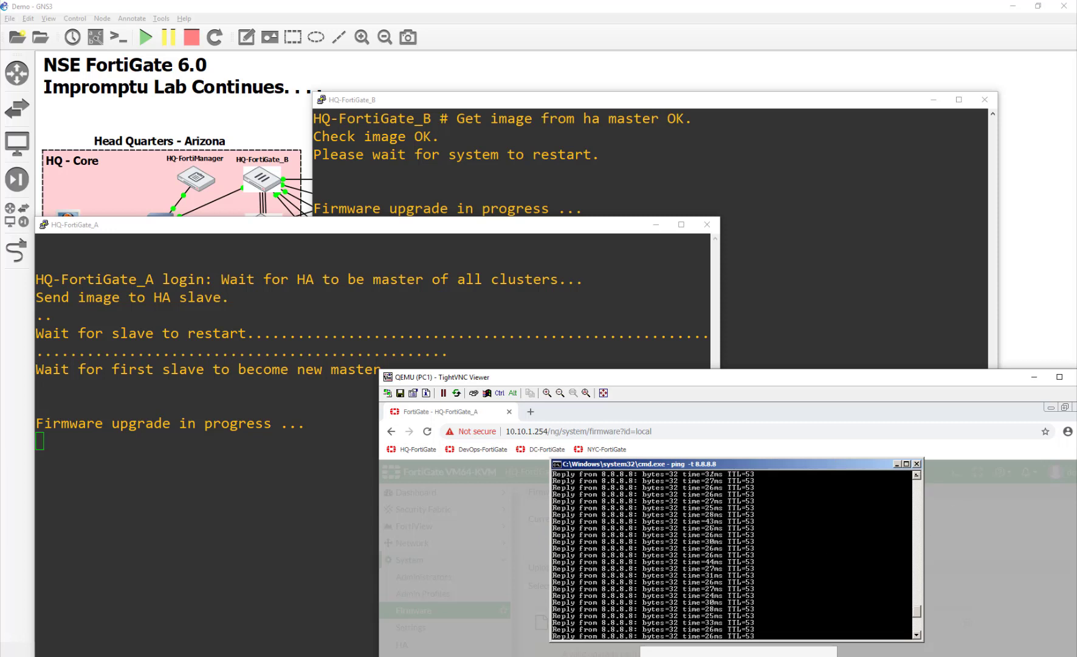
{"action": "double_click", "coordinate": [643, 375]}
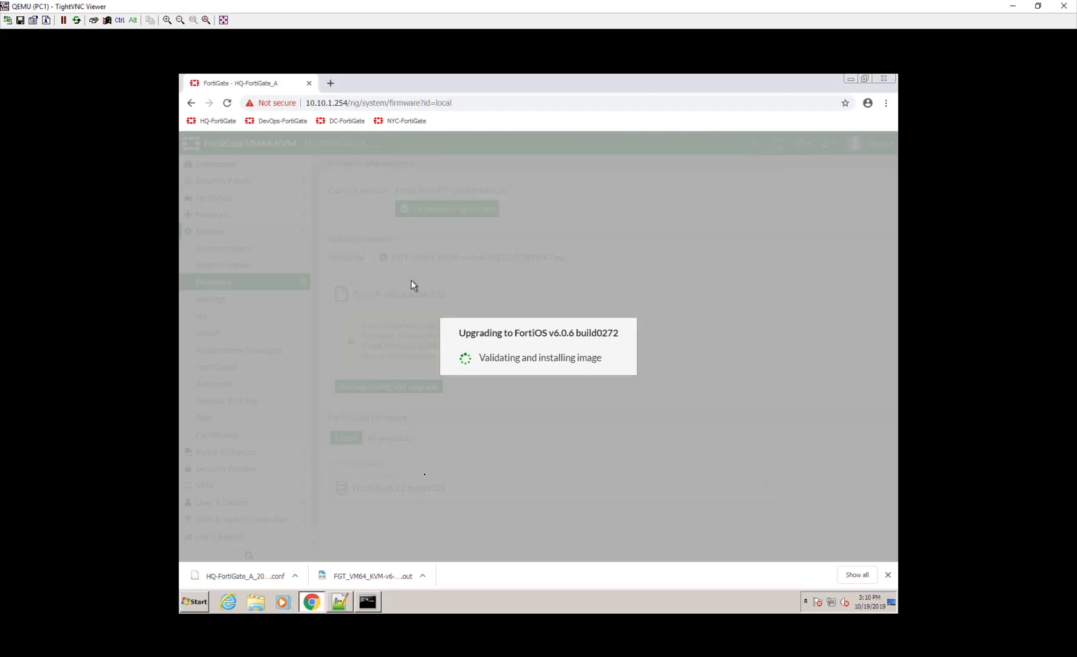
{"action": "left_click", "coordinate": [368, 602]}
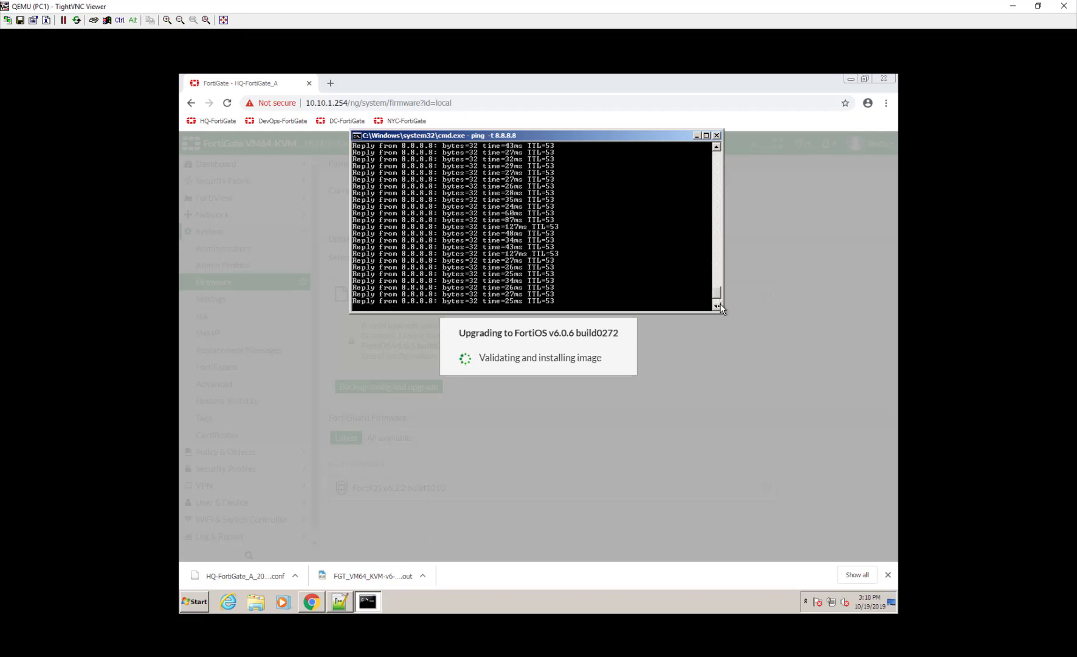
{"action": "scroll", "coordinate": [718, 307], "scroll_direction": "down", "scroll_amount": 1}
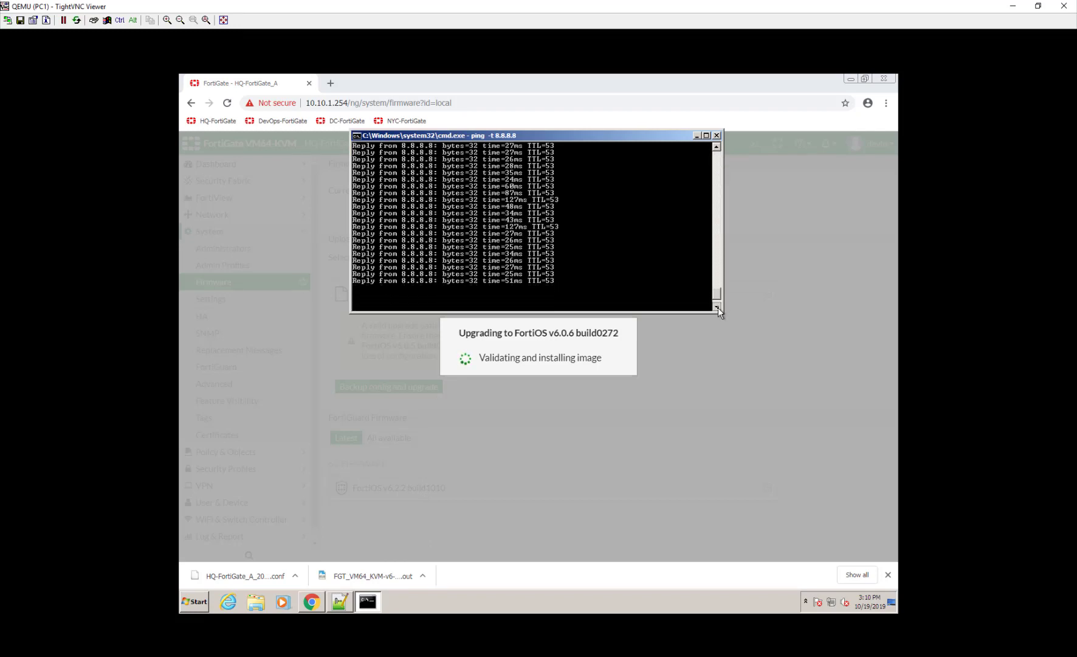
{"action": "left_click", "coordinate": [717, 148]}
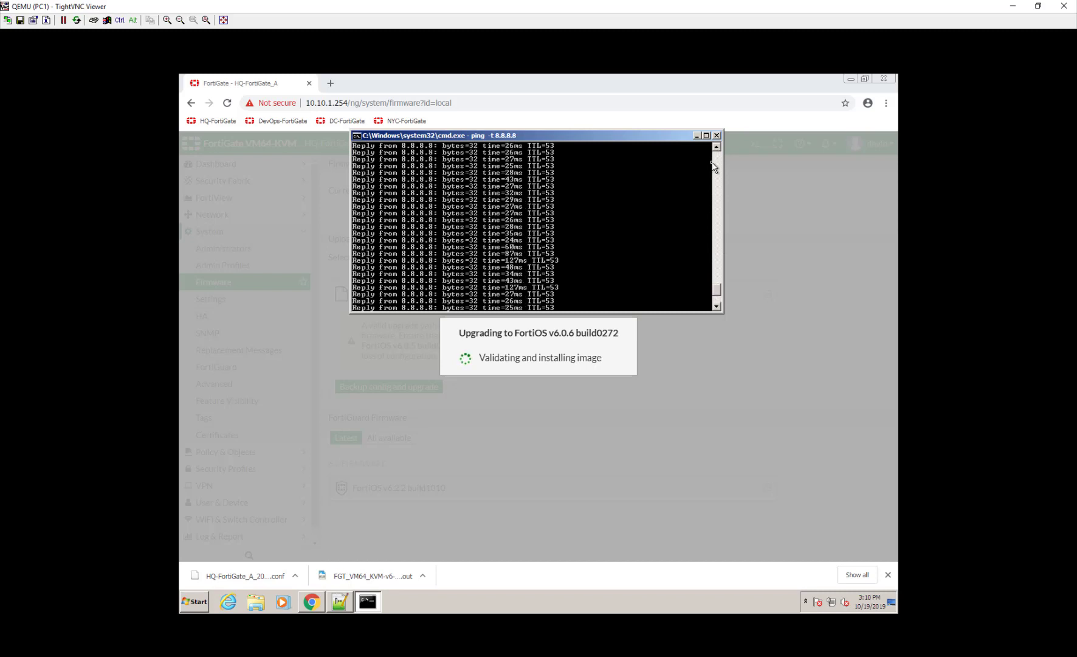
{"action": "key", "text": "ctrl+c"}
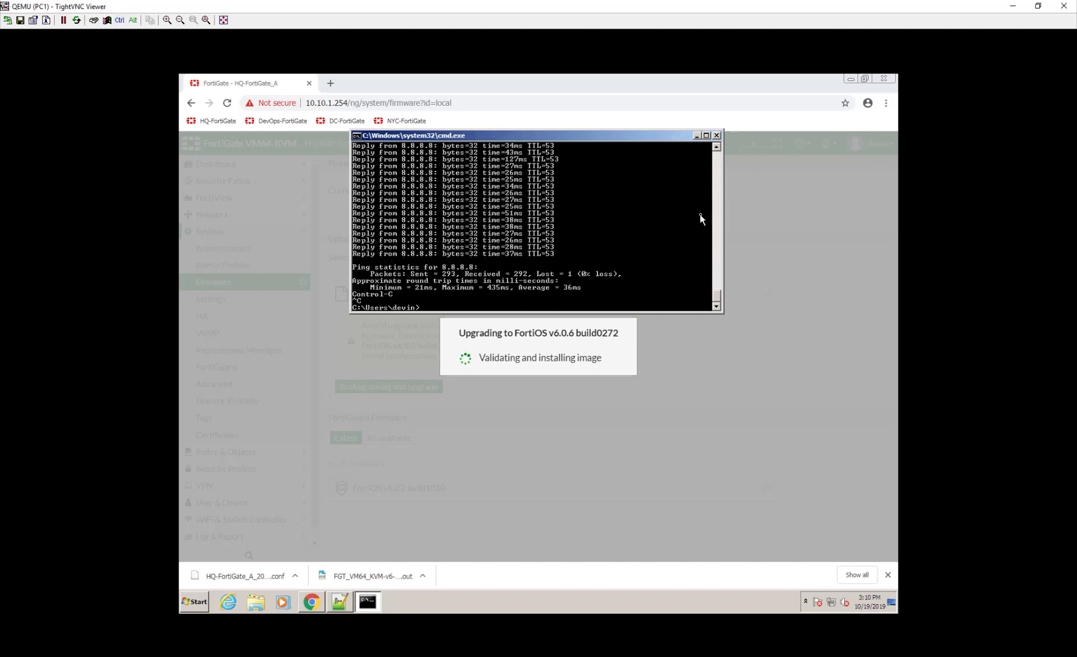
{"action": "left_click_drag", "start_coordinate": [718, 295], "coordinate": [720, 279]}
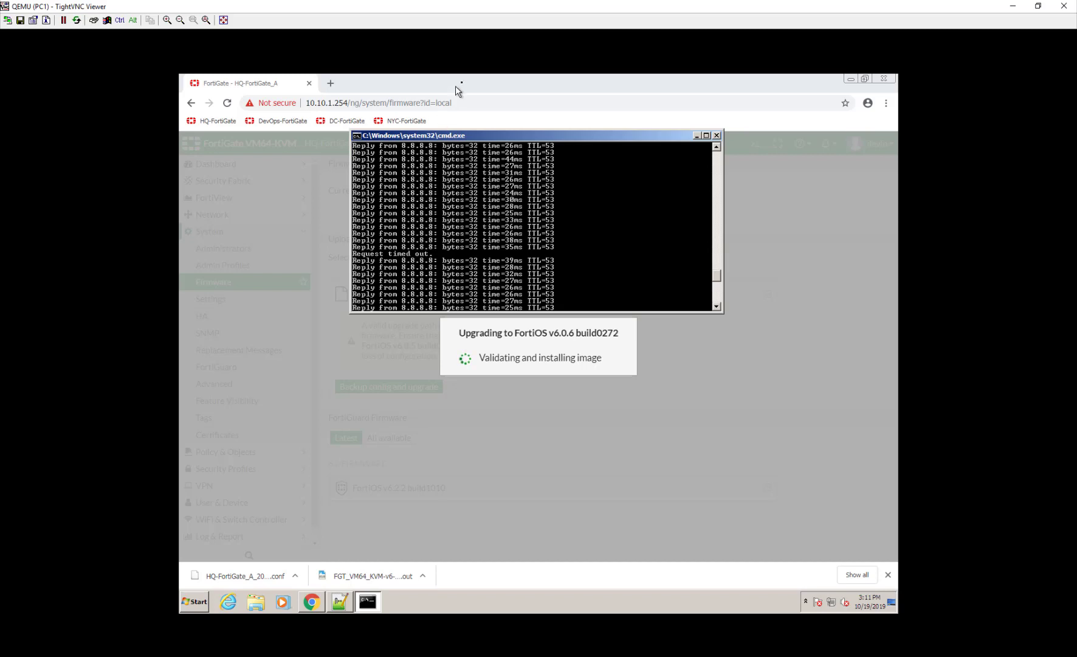
{"action": "left_click", "coordinate": [475, 102]}
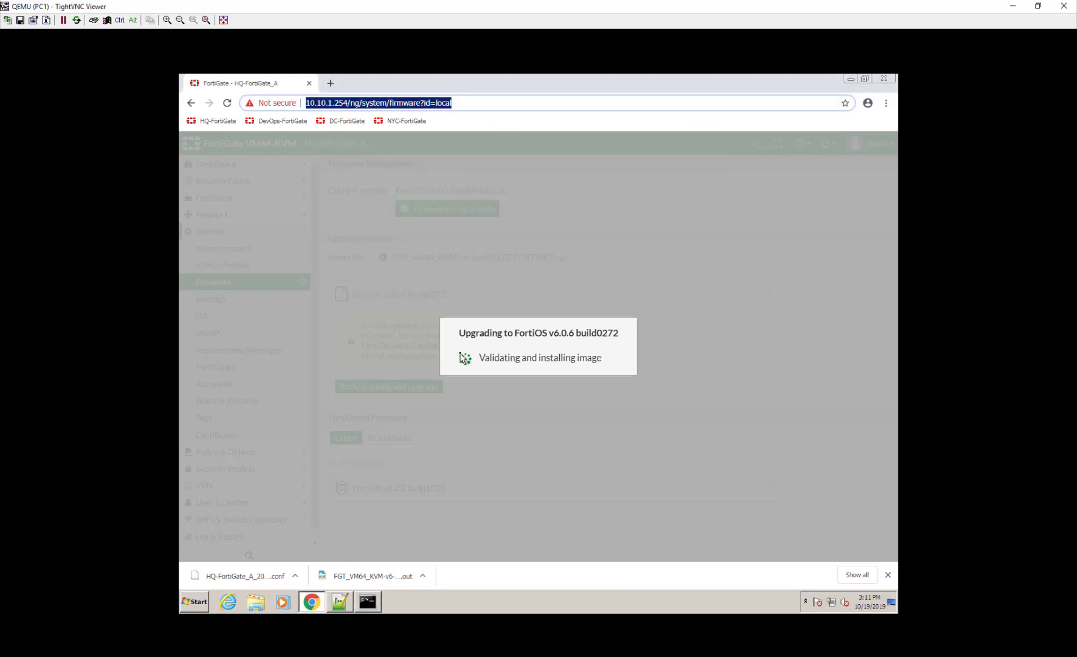
- Reload the firewall at its base address 10.10.1.254 and proceed past the unsafe-certificate warning
{"action": "left_click", "coordinate": [499, 105]}
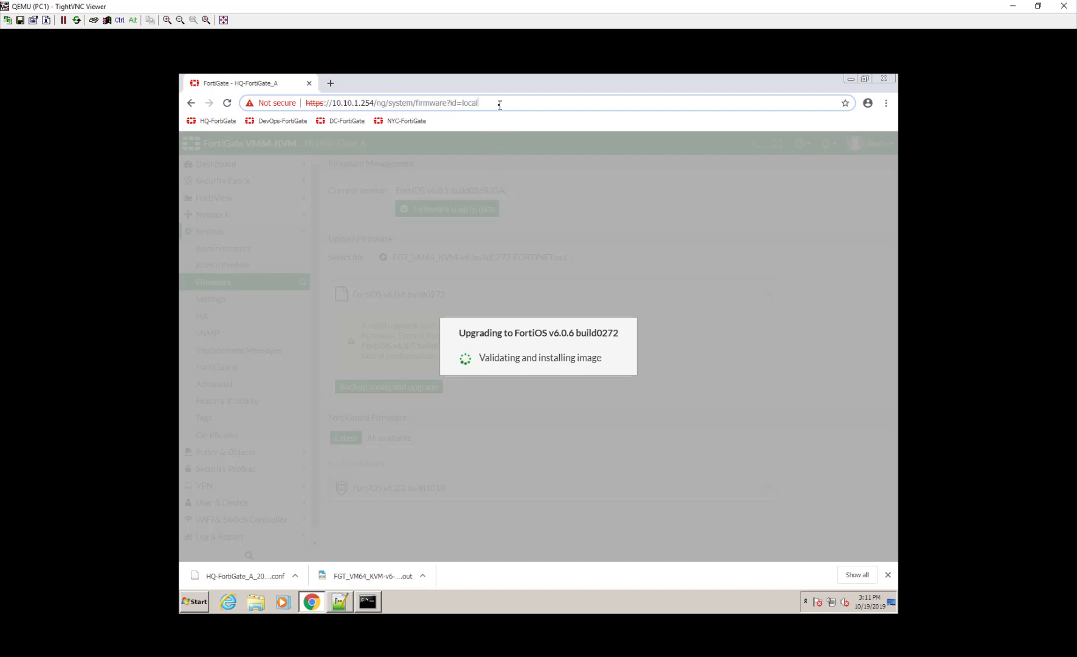
{"action": "left_click_drag", "start_coordinate": [500, 105], "coordinate": [374, 104]}
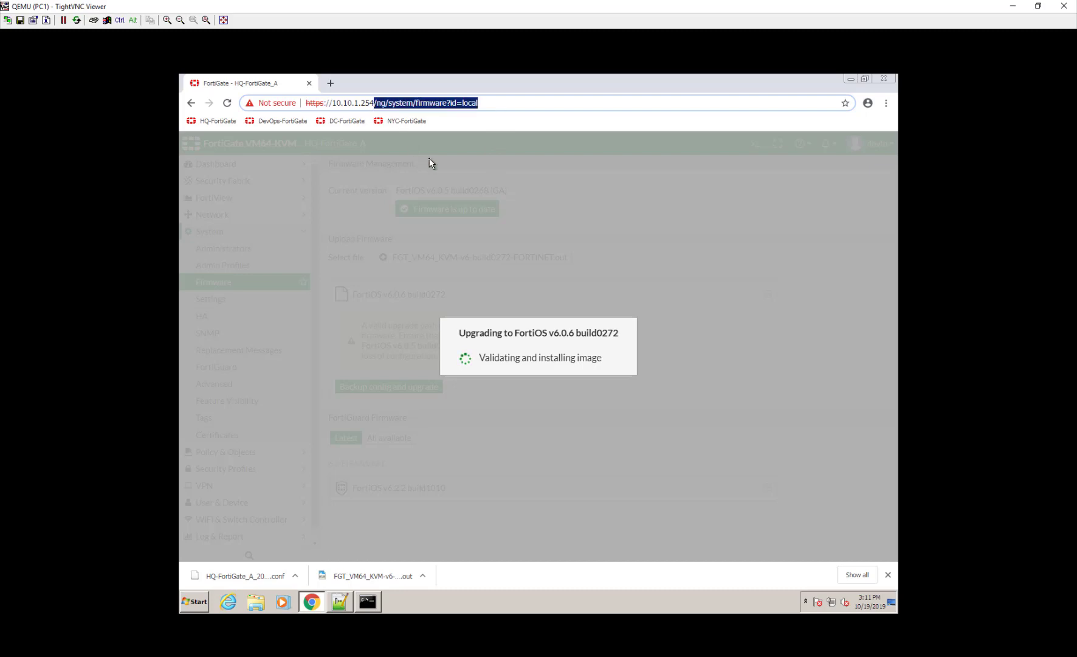
{"action": "key", "text": "BackSpace"}
{"action": "key", "text": "Return"}
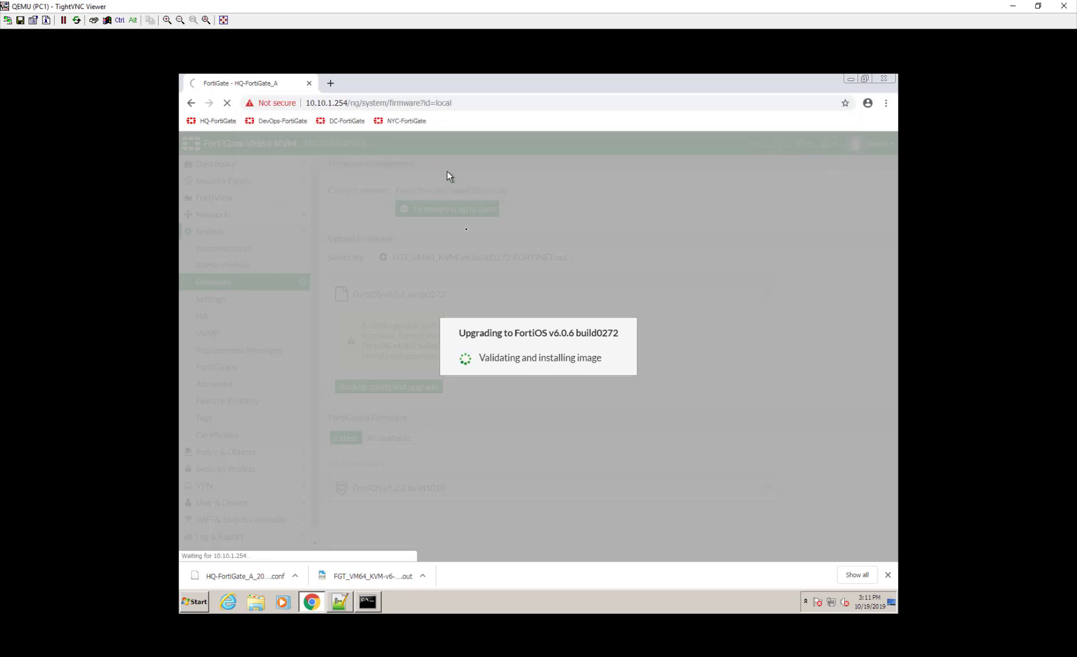
{"action": "left_click", "coordinate": [537, 101]}
{"action": "left_click", "coordinate": [538, 103]}
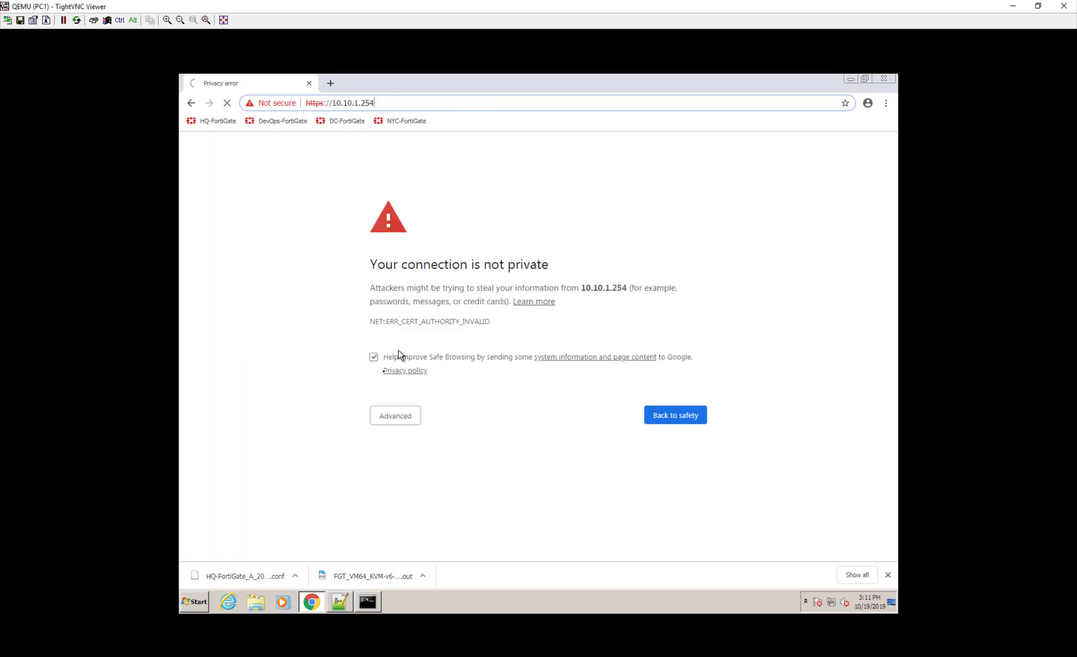
{"action": "left_click", "coordinate": [385, 419]}
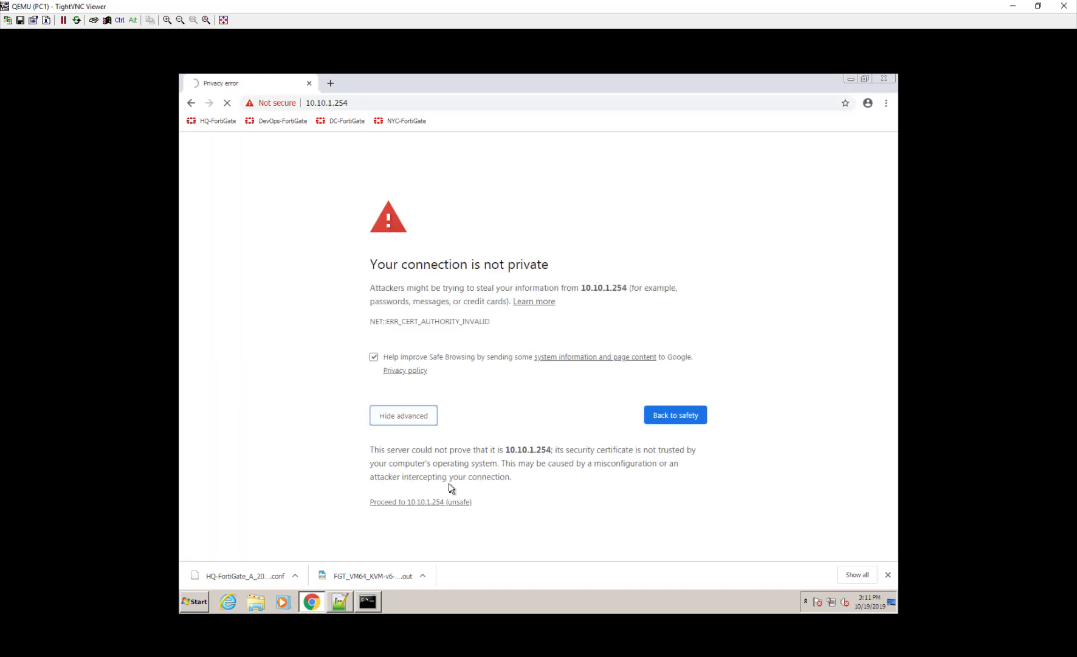
{"action": "left_click", "coordinate": [451, 502]}
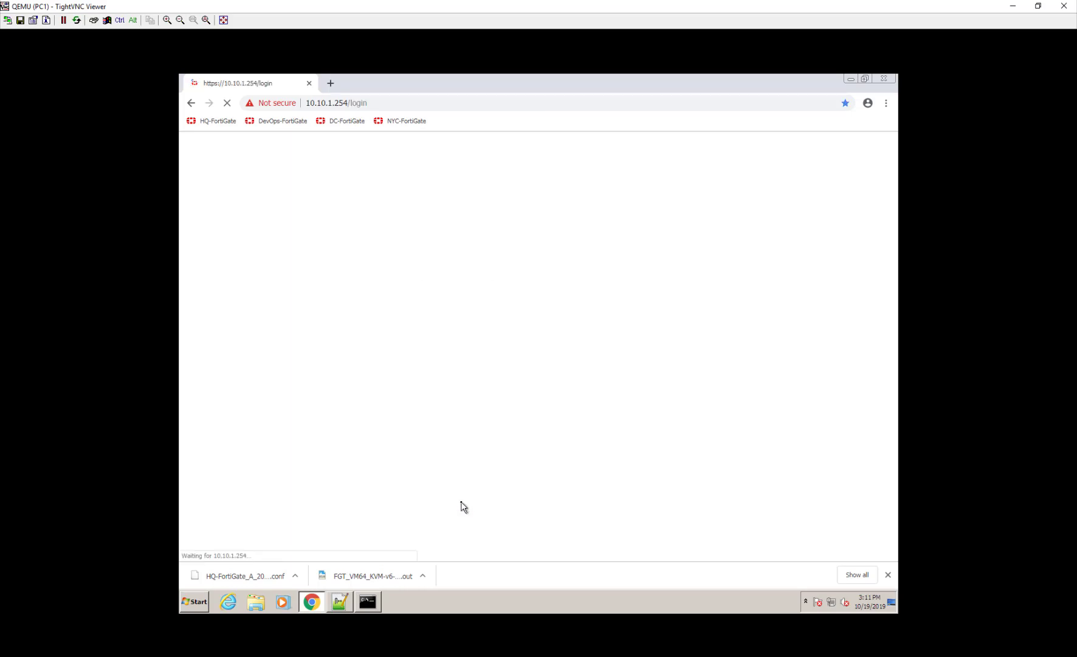
- Restore the PC1 remote view at the top and check HQ-FortiGate_A's reboot progress in its console
{"action": "double_click", "coordinate": [471, 8]}
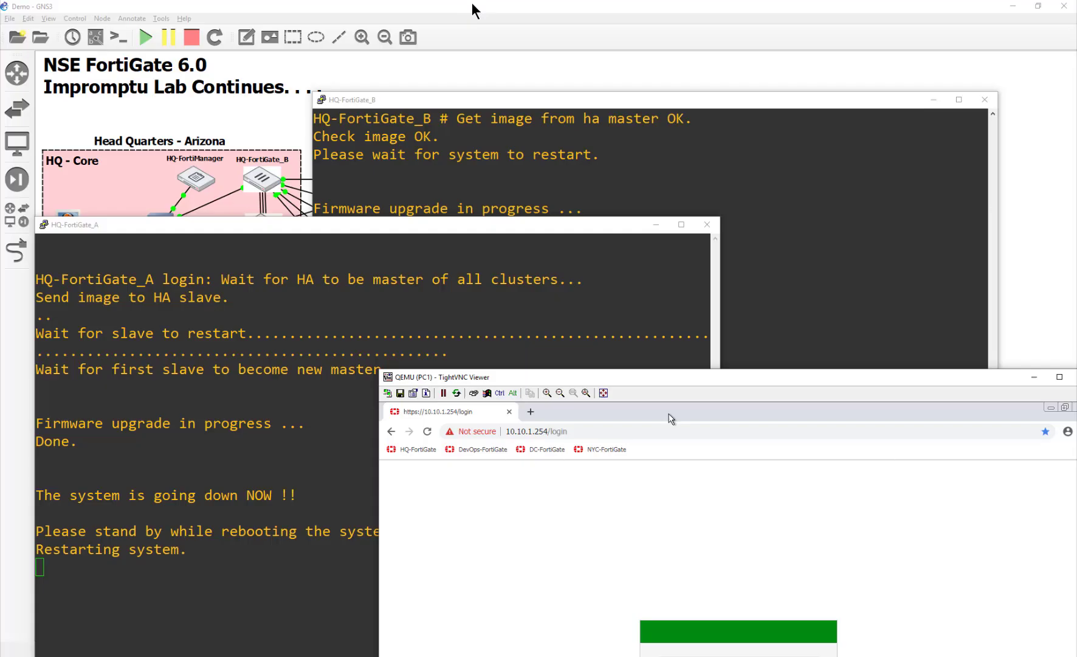
{"action": "left_click_drag", "start_coordinate": [535, 375], "coordinate": [423, 89]}
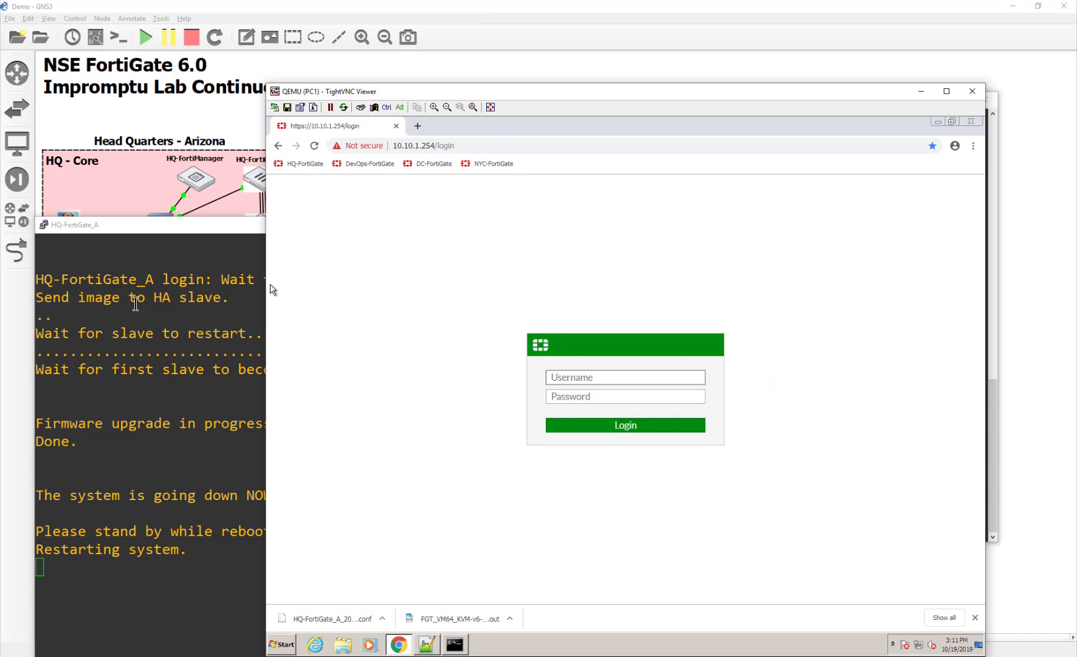
{"action": "left_click", "coordinate": [183, 417]}
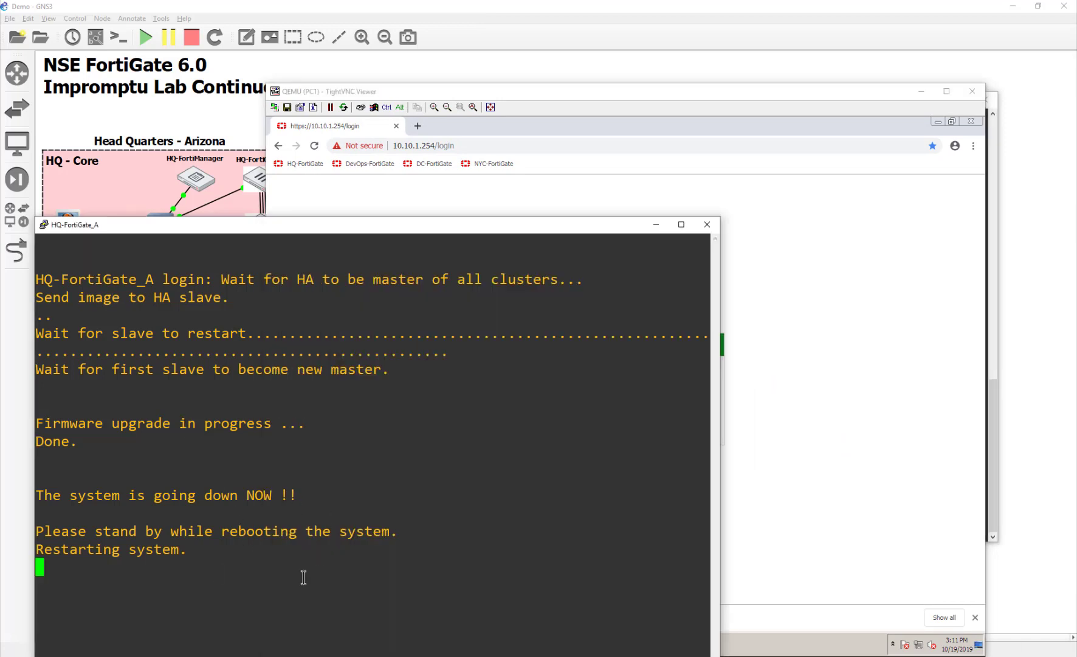
- Log in to the FortiGate web GUI as admin with the administrator password
{"action": "left_click", "coordinate": [869, 291]}
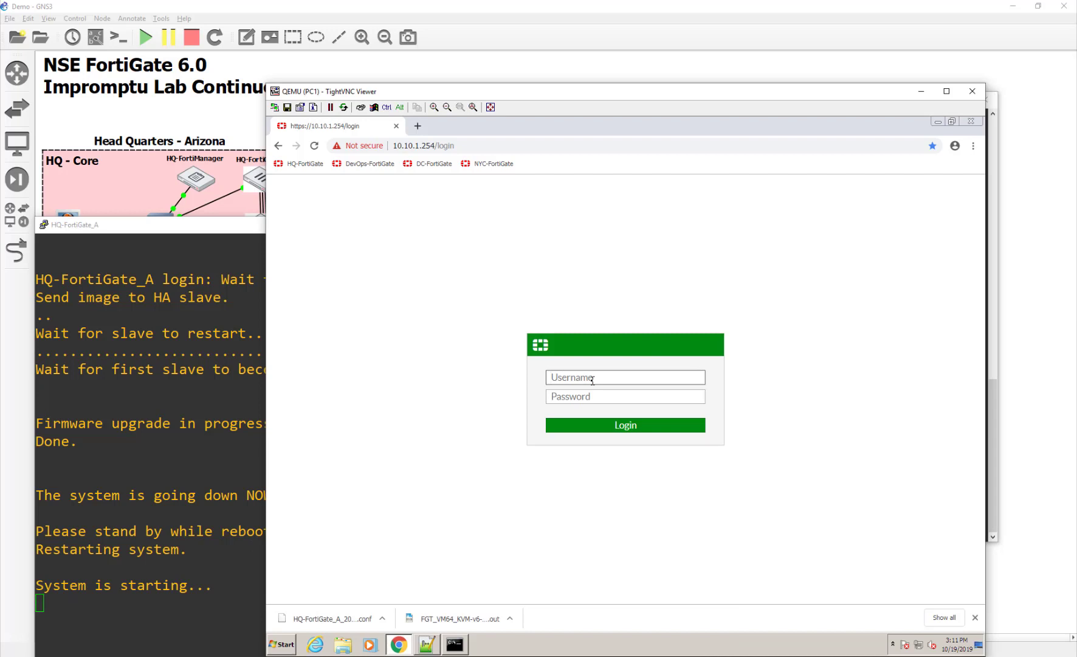
{"action": "type", "text": "admin"}
{"action": "key", "text": "Tab"}
{"action": "type", "text": "********"}
{"action": "key", "text": "Return"}
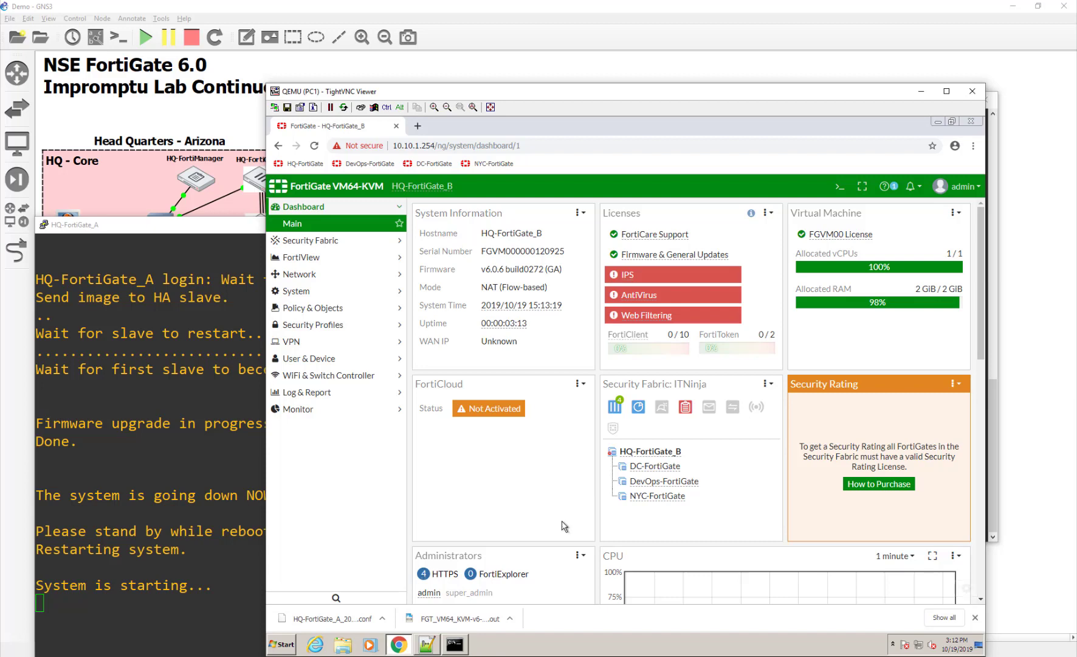
- Stop and close PC1's continuous ping to 8.8.8.8, then move HQ-FortiGate_A's console to the front
{"action": "left_click", "coordinate": [455, 643]}
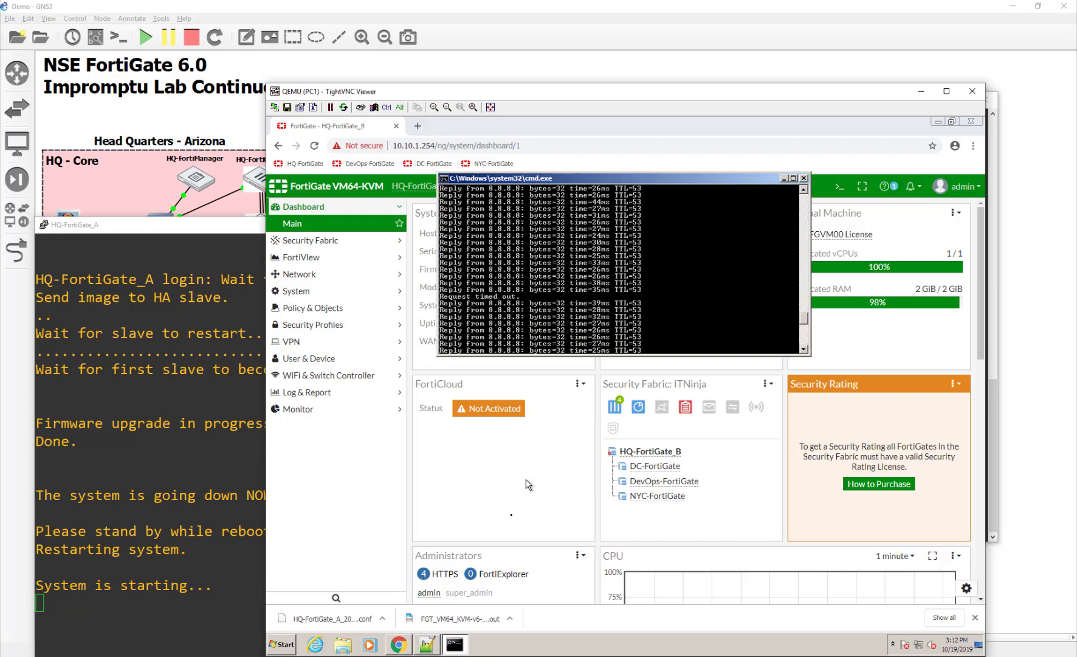
{"action": "key", "text": "ctrl+c"}
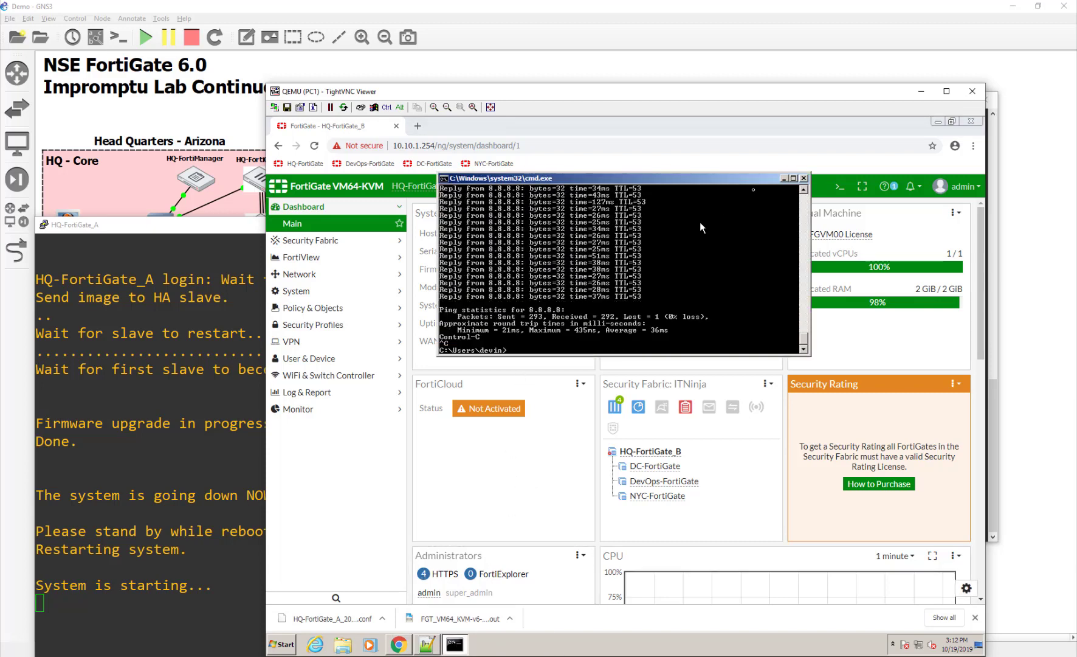
{"action": "left_click", "coordinate": [803, 177]}
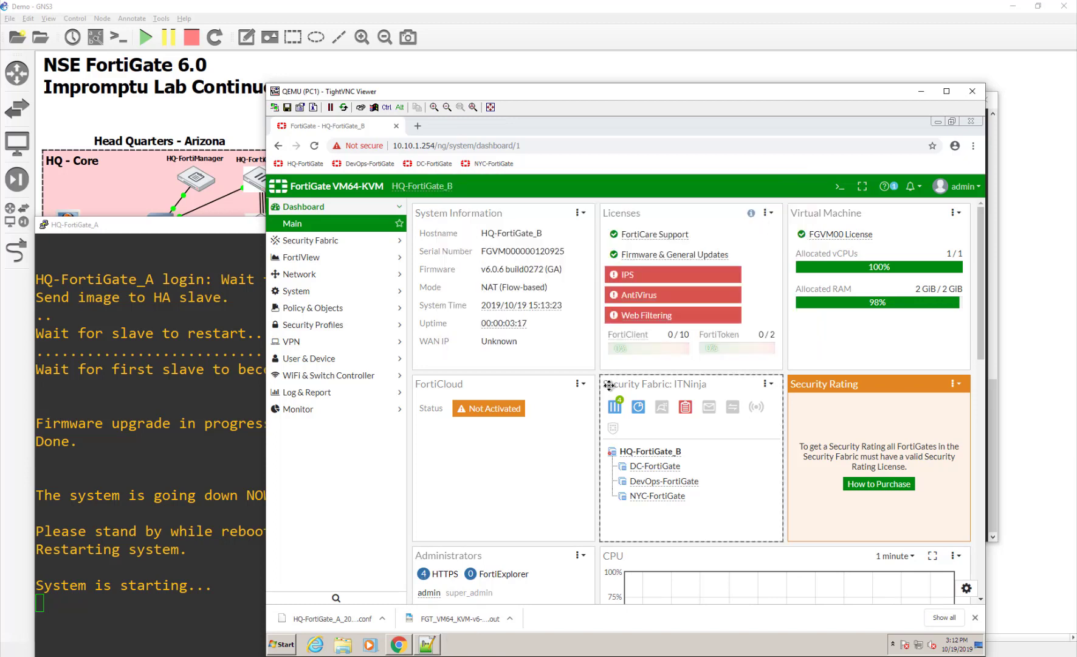
{"action": "left_click", "coordinate": [233, 384]}
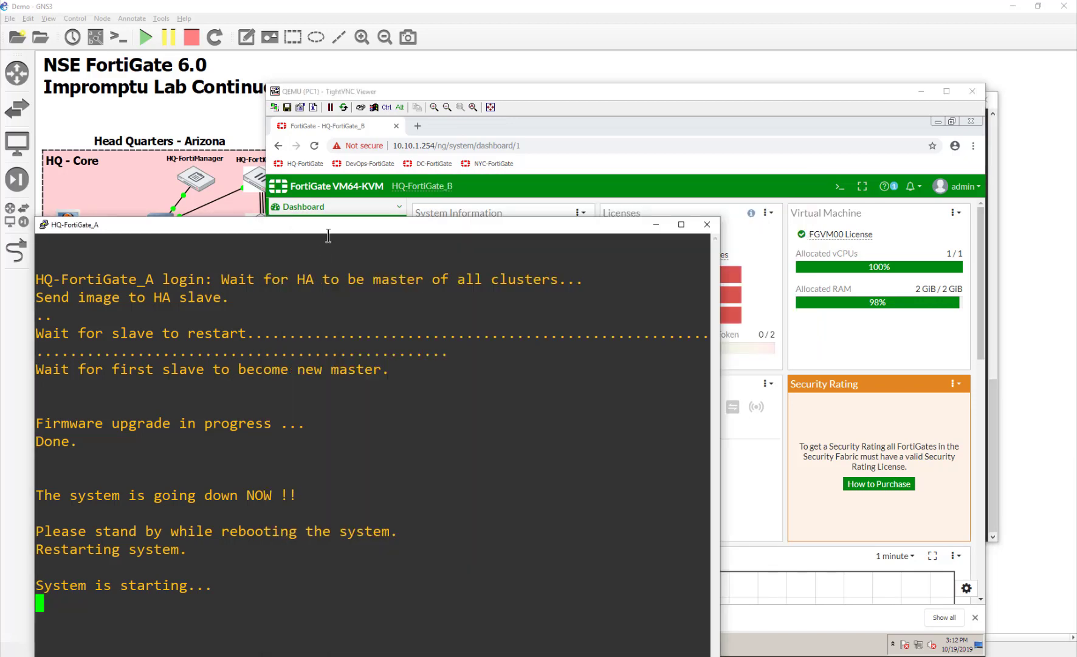
{"action": "left_click_drag", "start_coordinate": [328, 225], "coordinate": [472, 110]}
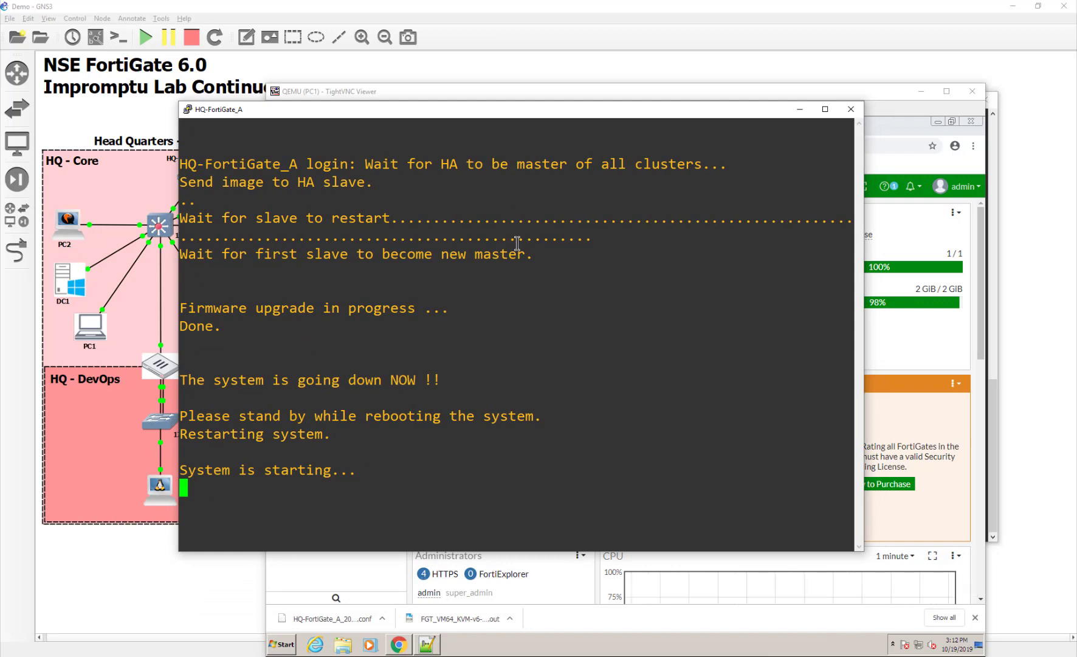
- Reopen HQ-FortiGate_A's console from its node, confirm the login prompt, and close it
{"action": "left_click", "coordinate": [850, 112]}
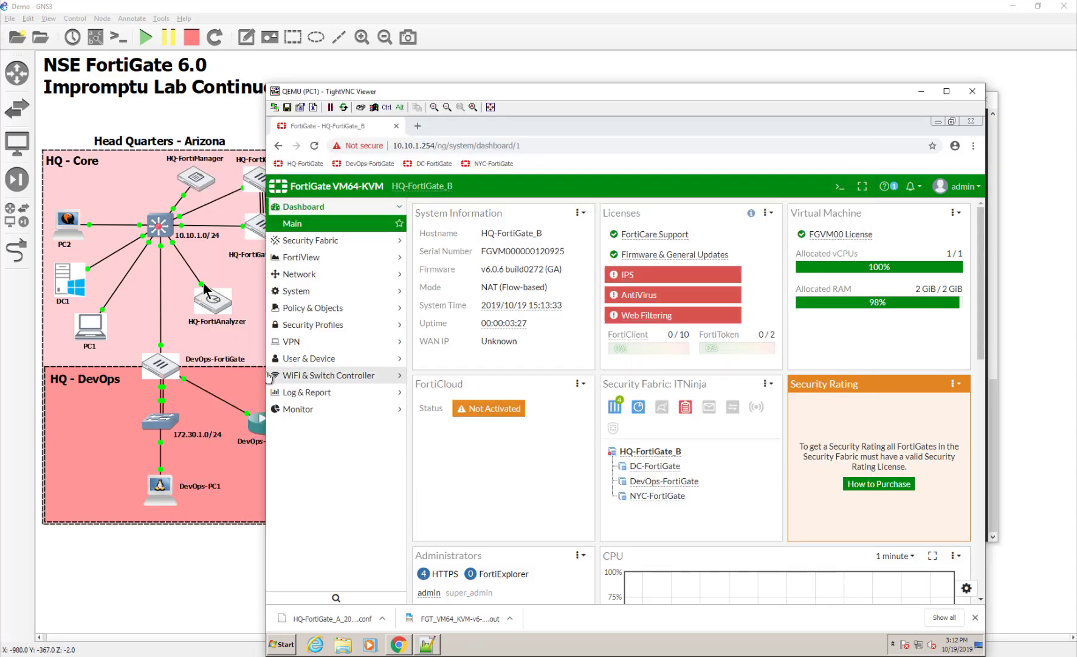
{"action": "left_click", "coordinate": [226, 266]}
{"action": "double_click", "coordinate": [272, 223]}
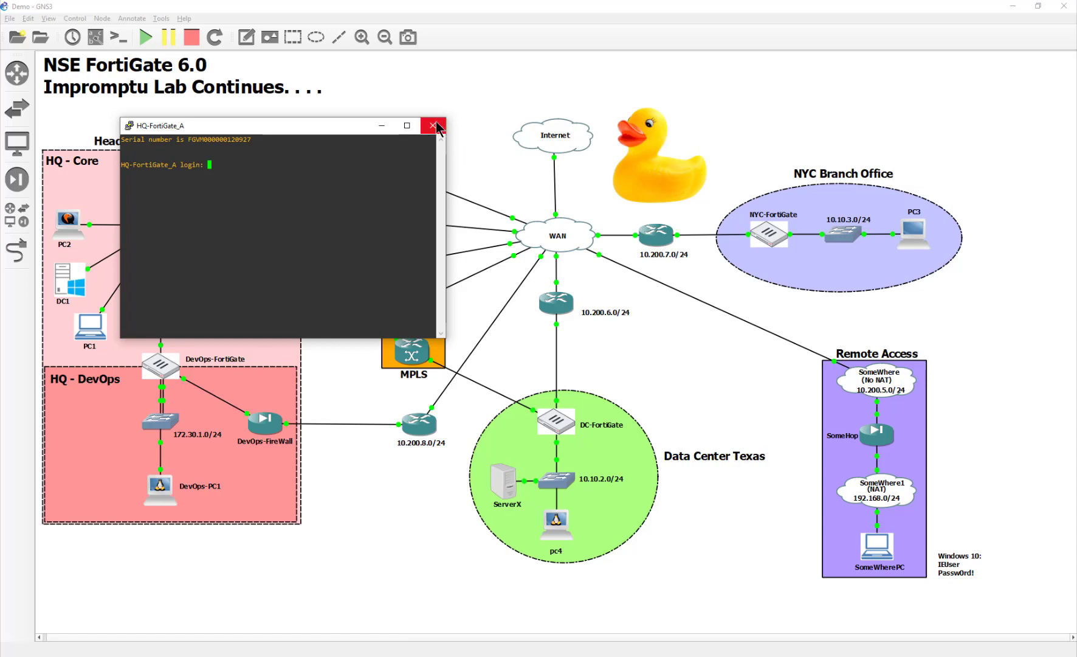
{"action": "left_click", "coordinate": [436, 126]}
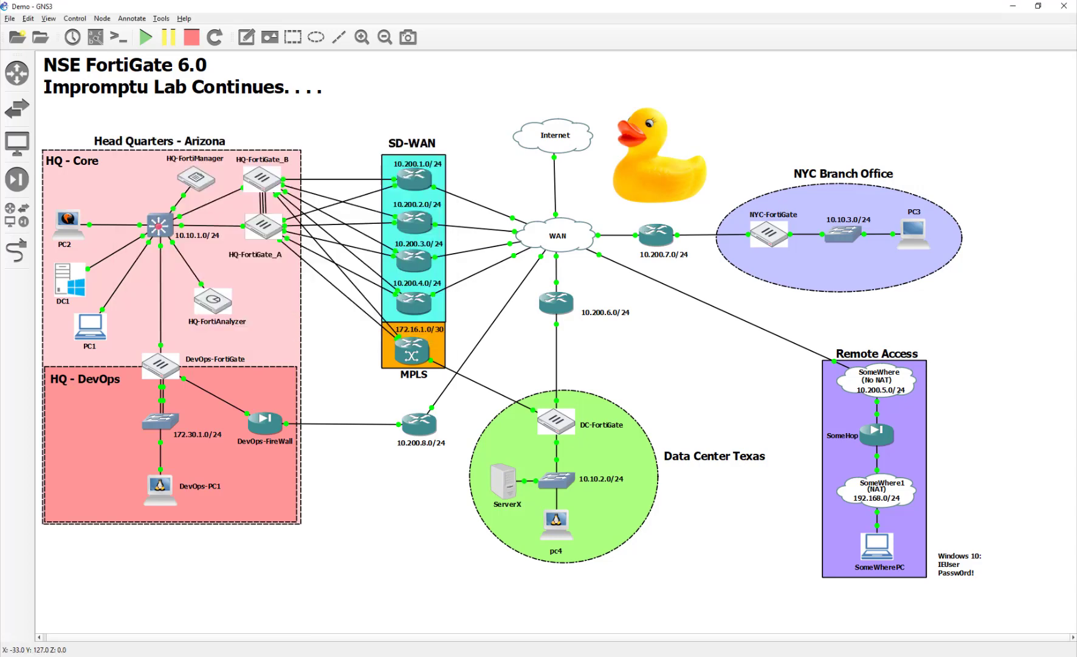
- Back in PC1's browser, go to System > HA to view the cluster's master/slave status
{"action": "key", "text": "alt+Tab"}
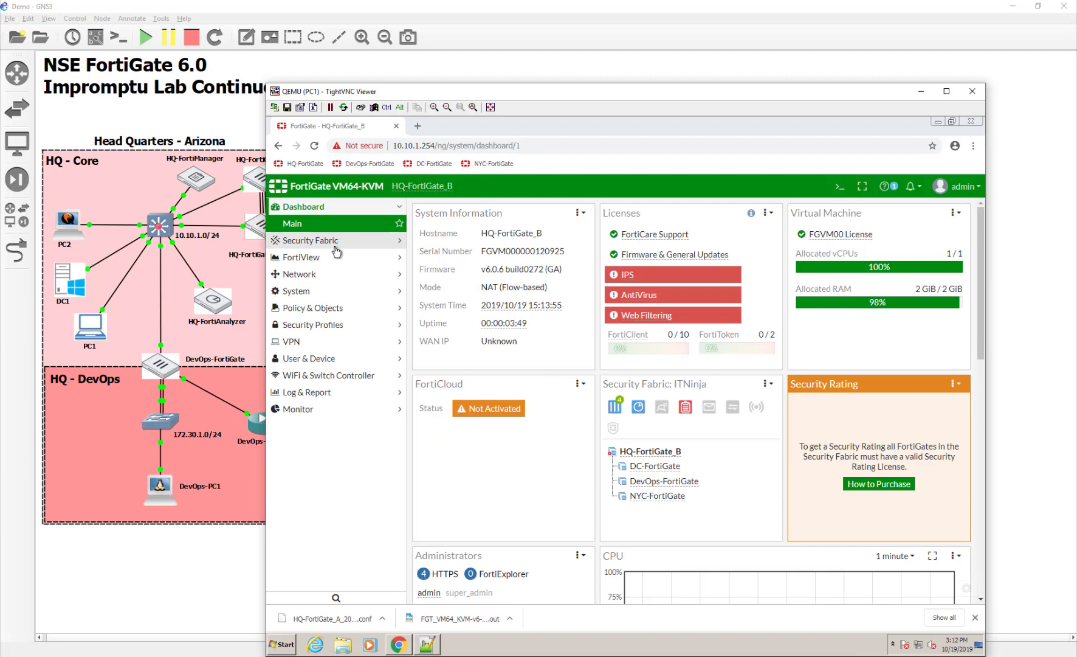
{"action": "left_click", "coordinate": [313, 291]}
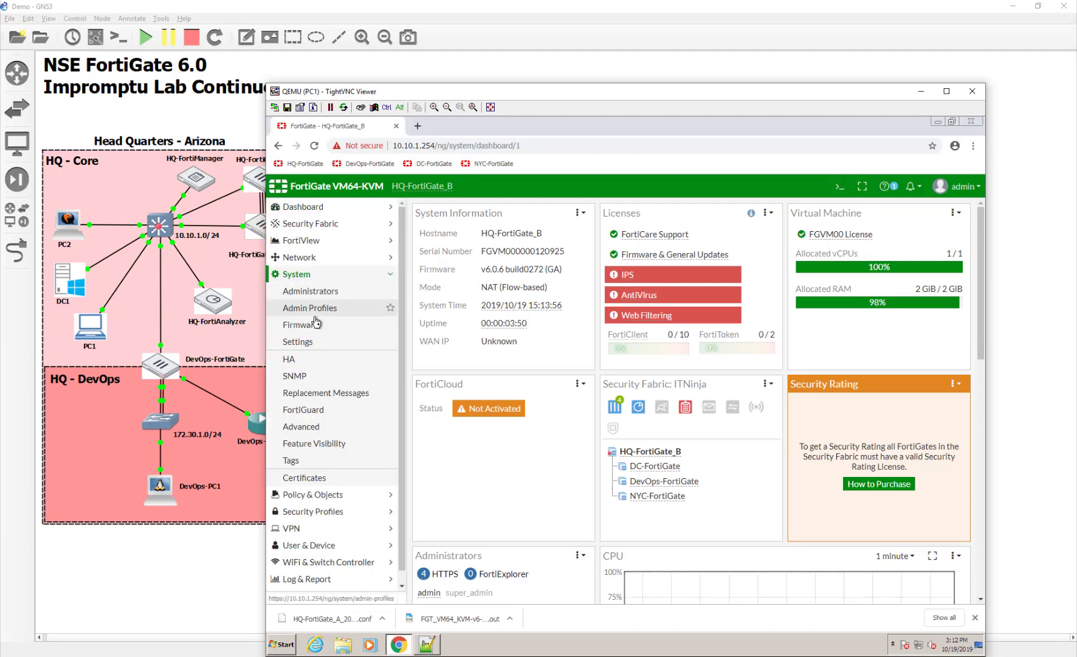
{"action": "left_click", "coordinate": [314, 361]}
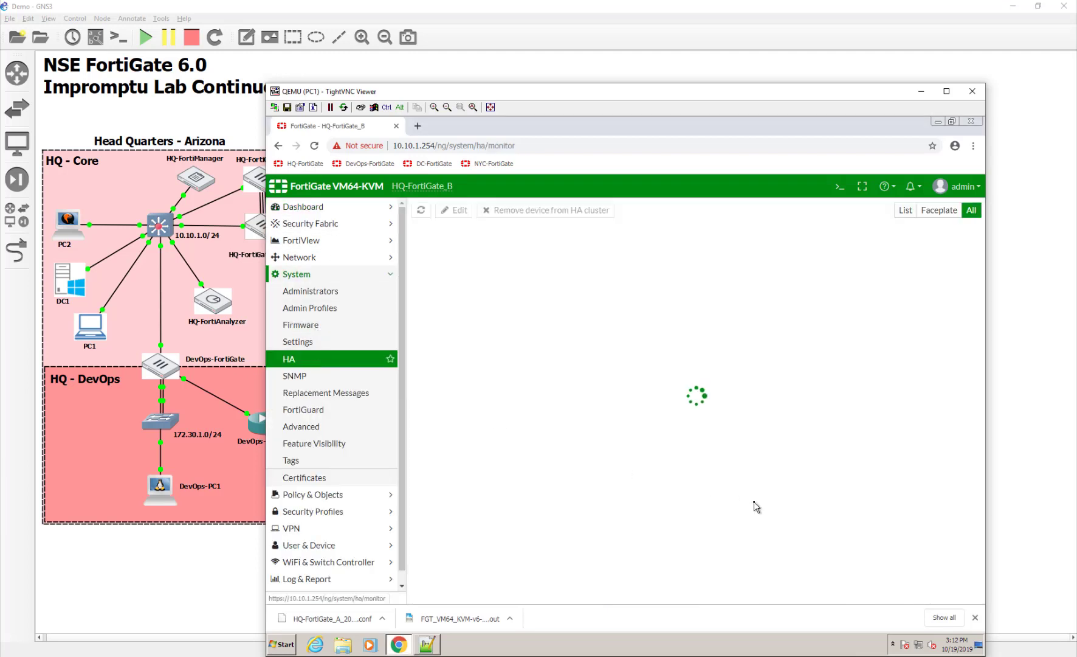